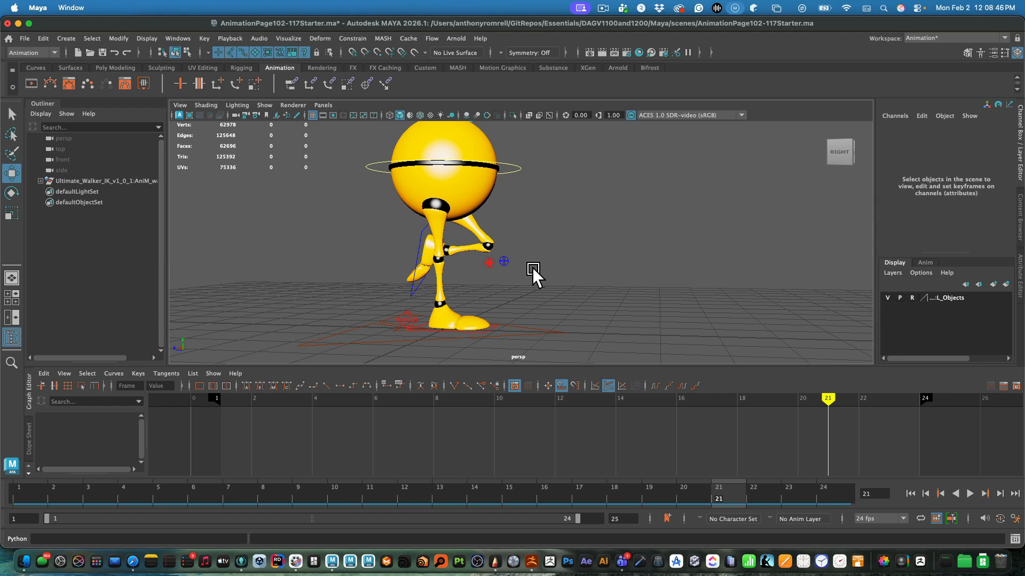
Step: Select the right heel control and review its keyed walk poses at frames 1, 7, 13 and 19
click(415, 319)
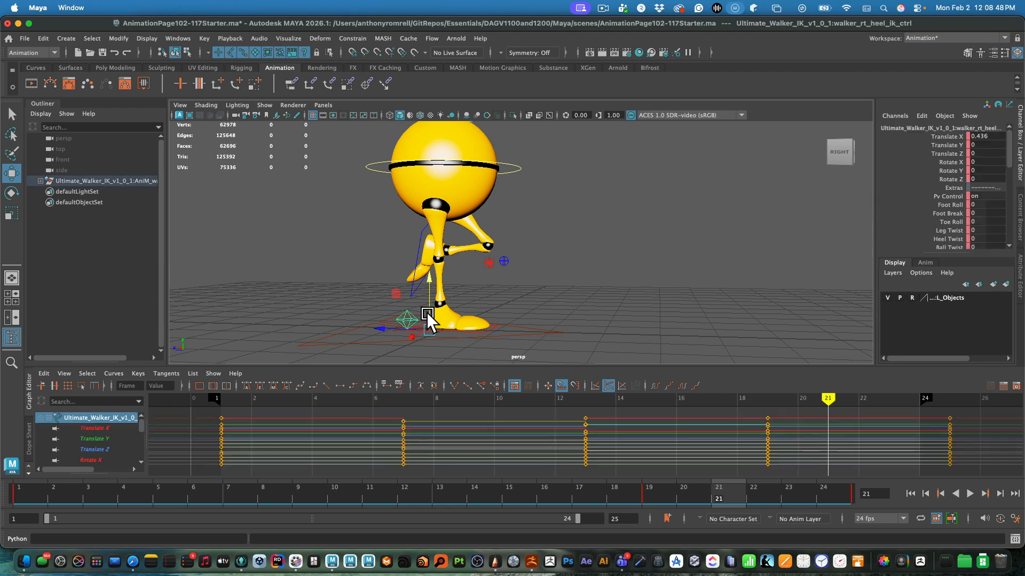
alt+drag(427, 313, 523, 298)
click(30, 497)
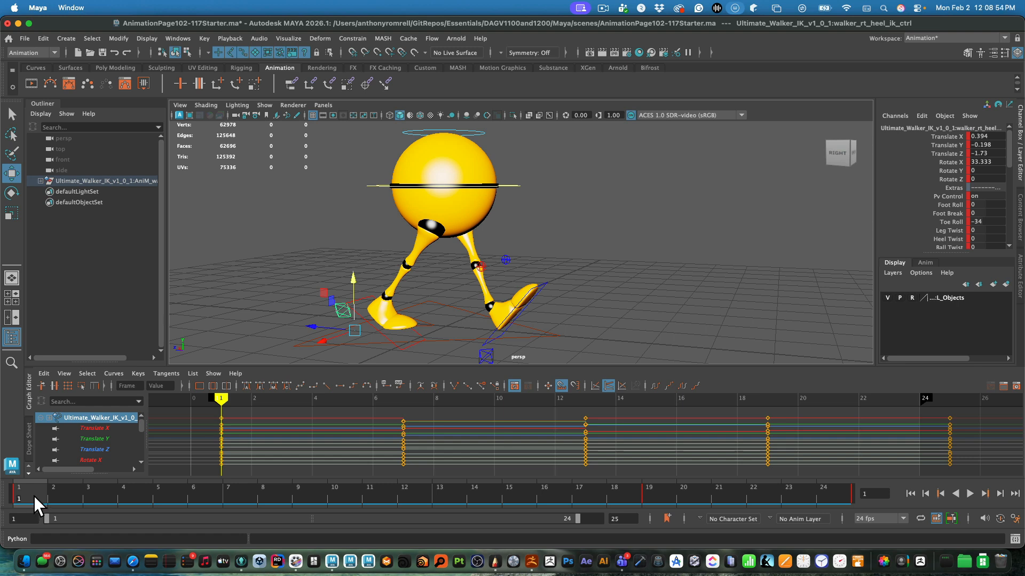
key(period)
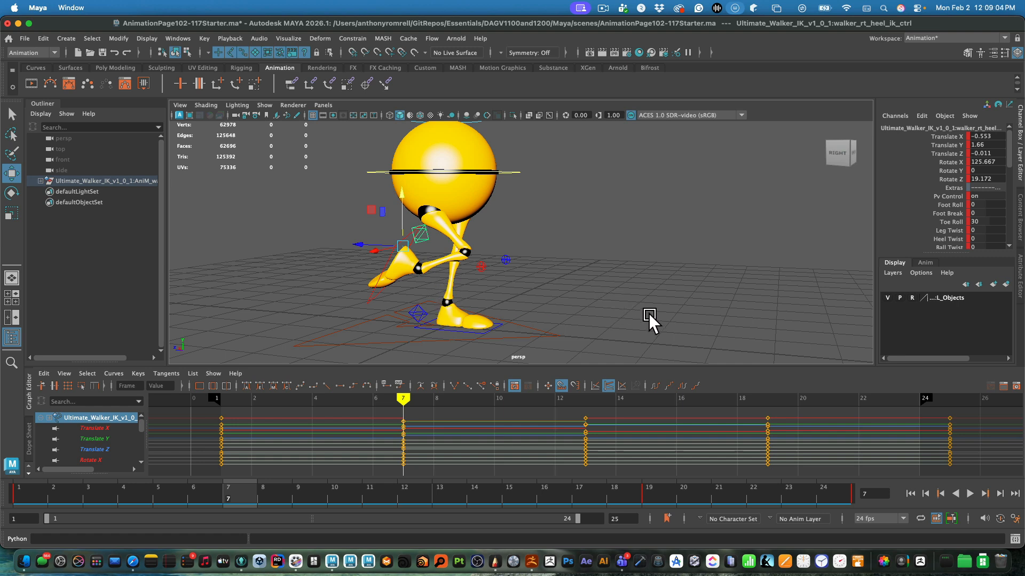
key(period)
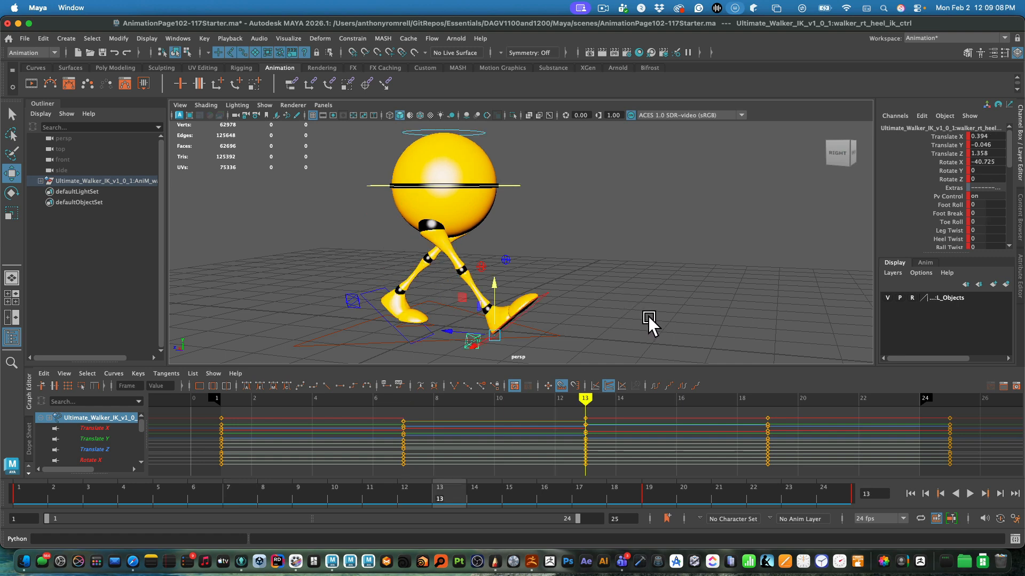
key(period)
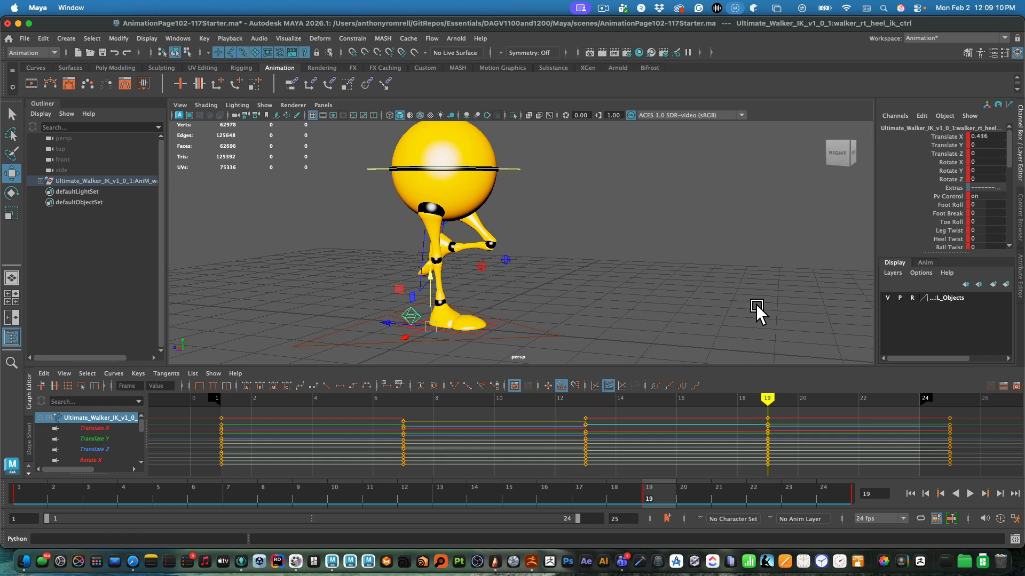
key(period)
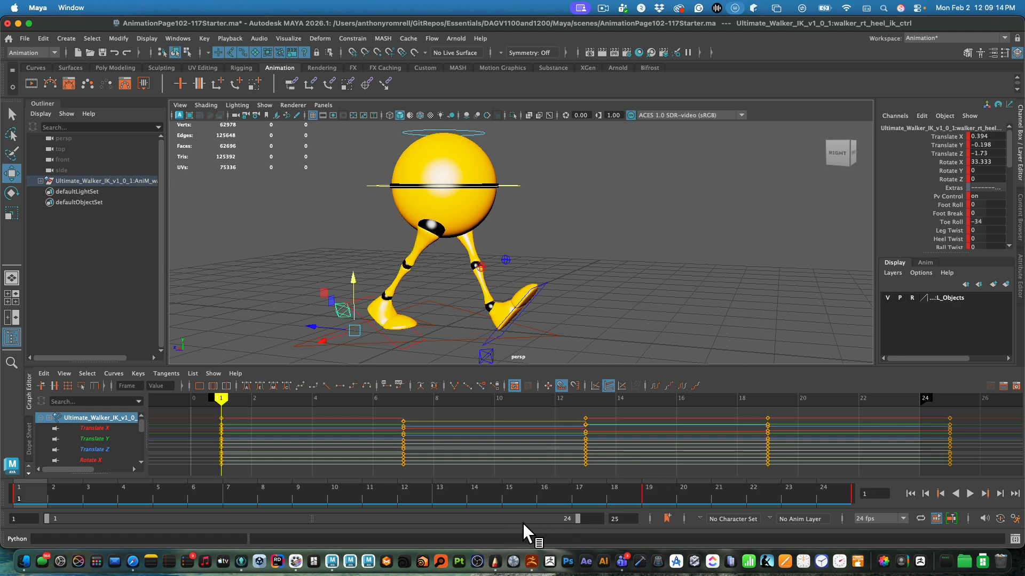
Step: Play the walk animation to check the overall motion, and stop the playback
mouse_move(576, 525)
mouse_down()
mouse_move(601, 525)
mouse_move(580, 526)
mouse_up()
click(974, 496)
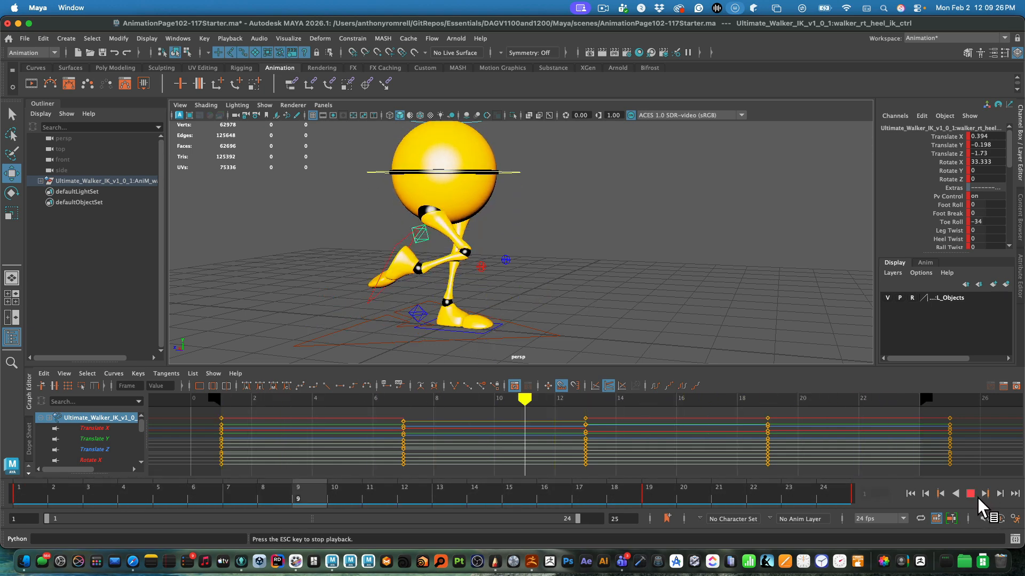
click(974, 498)
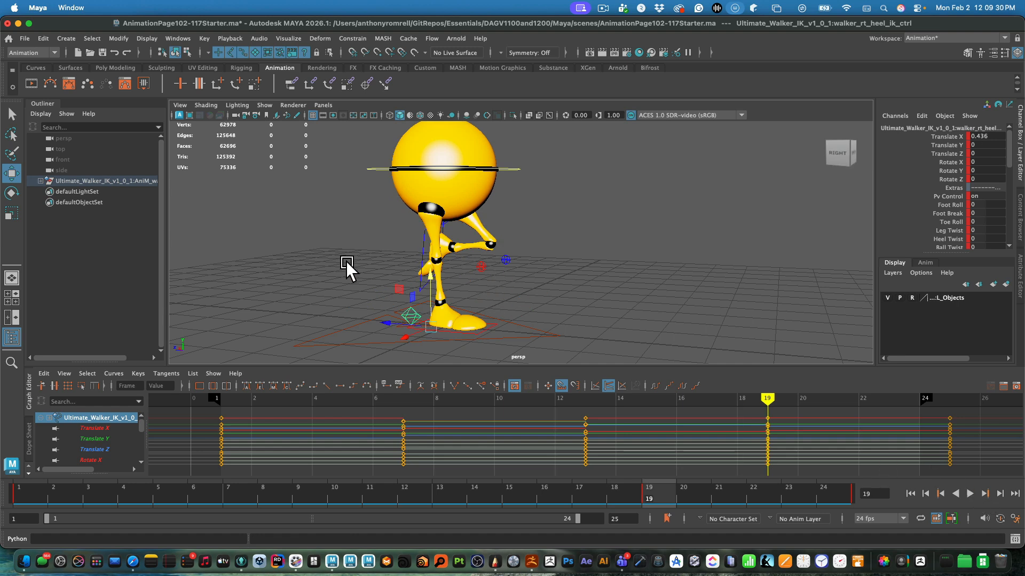
Step: Compare the walk pose at frame 4 with frames 1 and 7, and examine the left heel control's pose at frame 1
drag(326, 413, 312, 412)
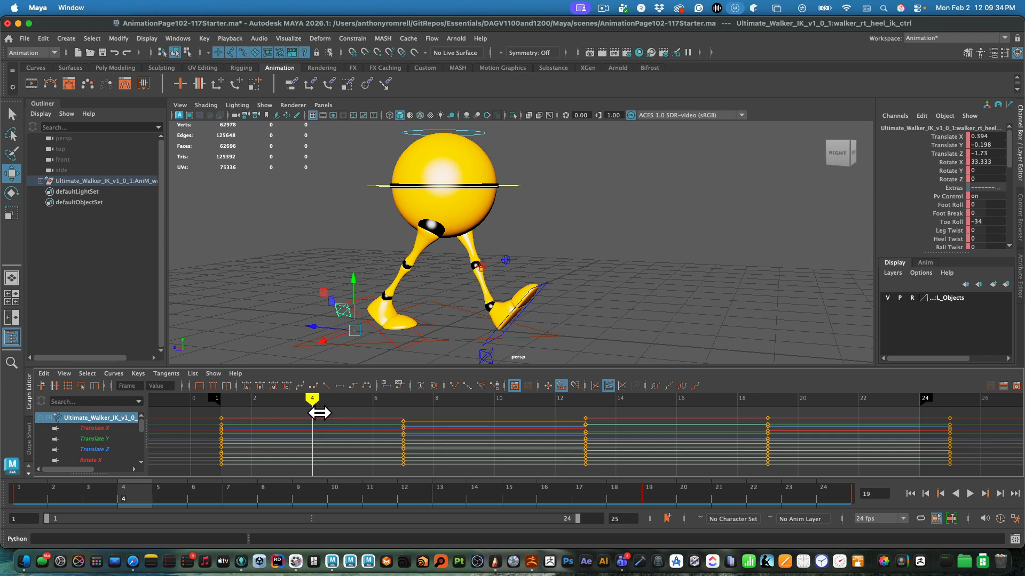
click(405, 408)
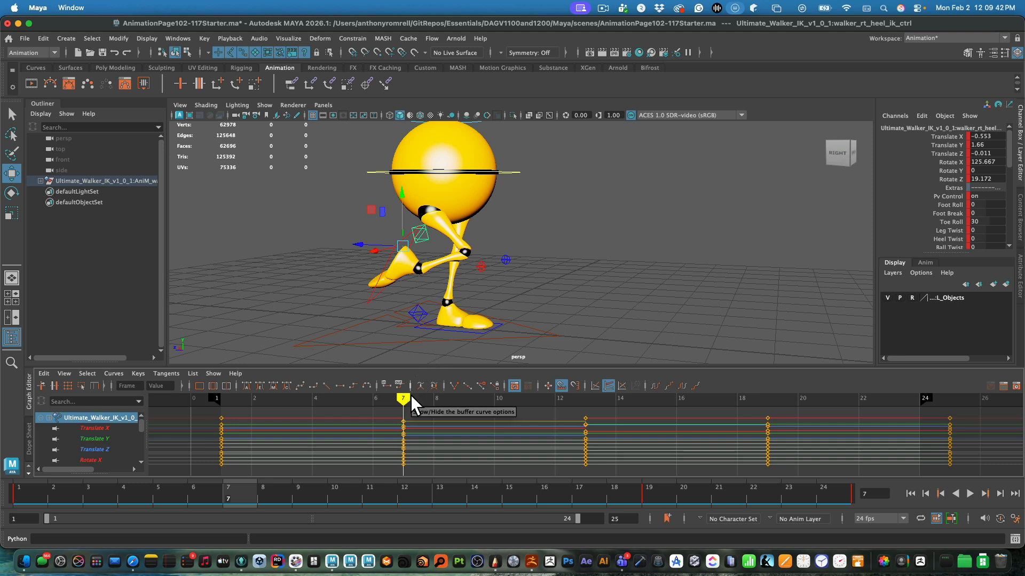
mouse_move(411, 407)
mouse_down()
mouse_move(359, 405)
mouse_move(407, 416)
mouse_move(331, 430)
mouse_move(404, 427)
mouse_move(293, 430)
mouse_move(322, 427)
mouse_up()
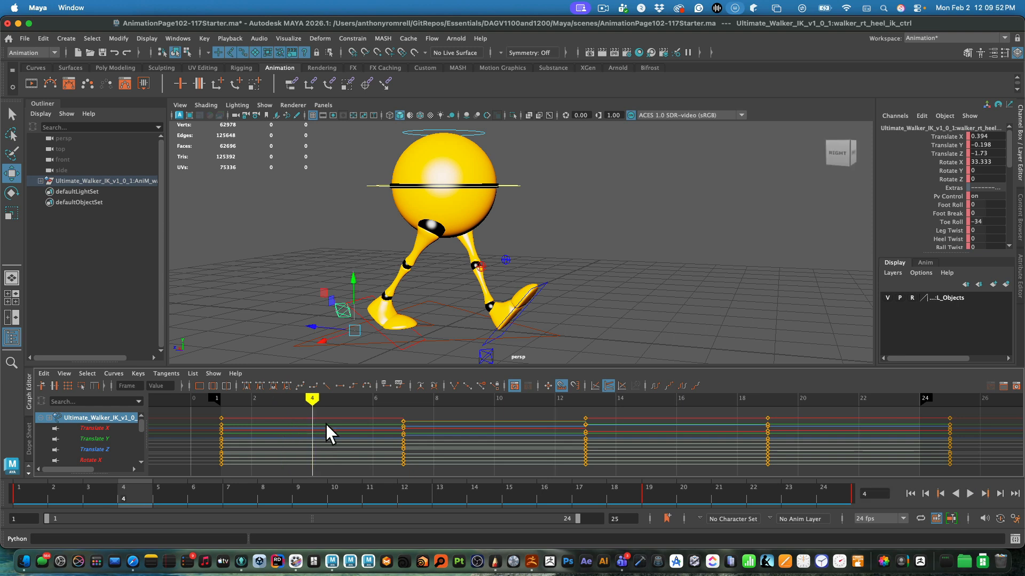
click(554, 291)
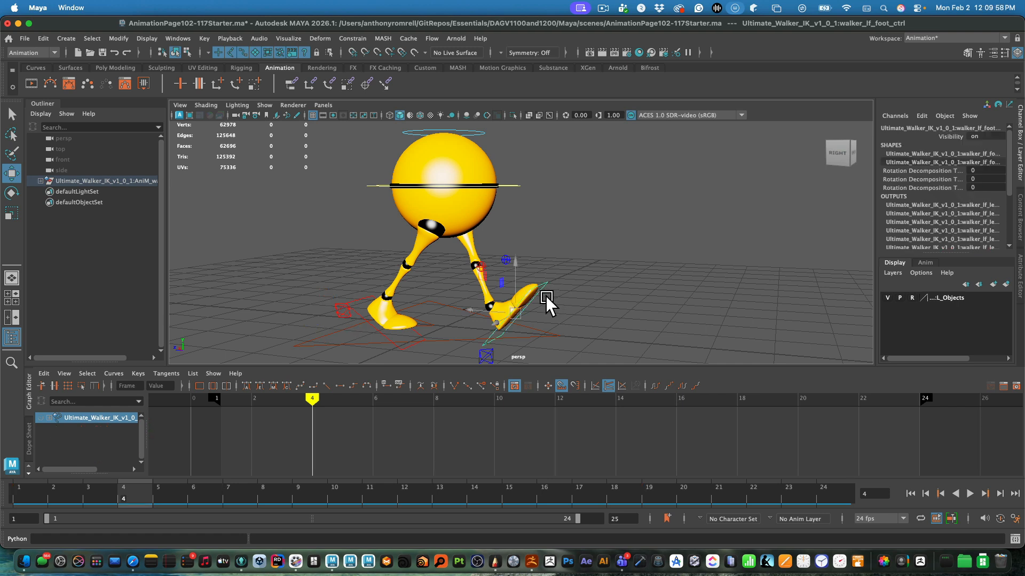
drag(140, 502, 48, 497)
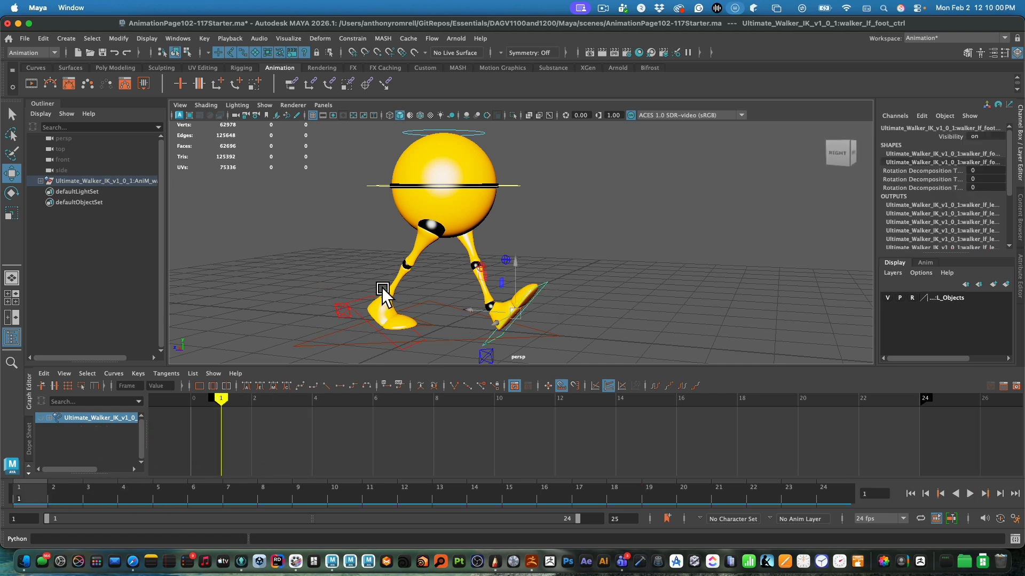
click(515, 304)
click(495, 355)
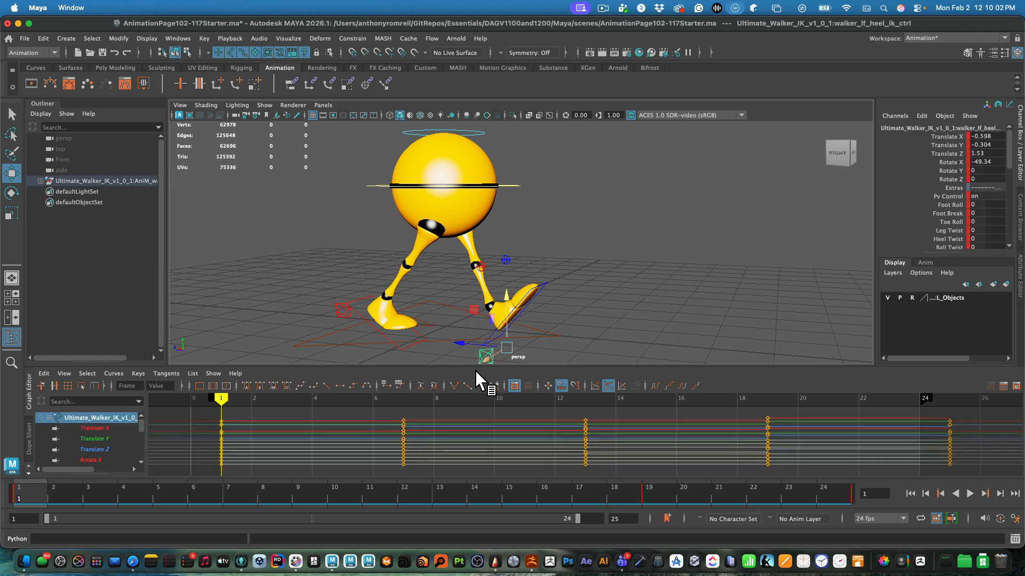
key(alt+v)
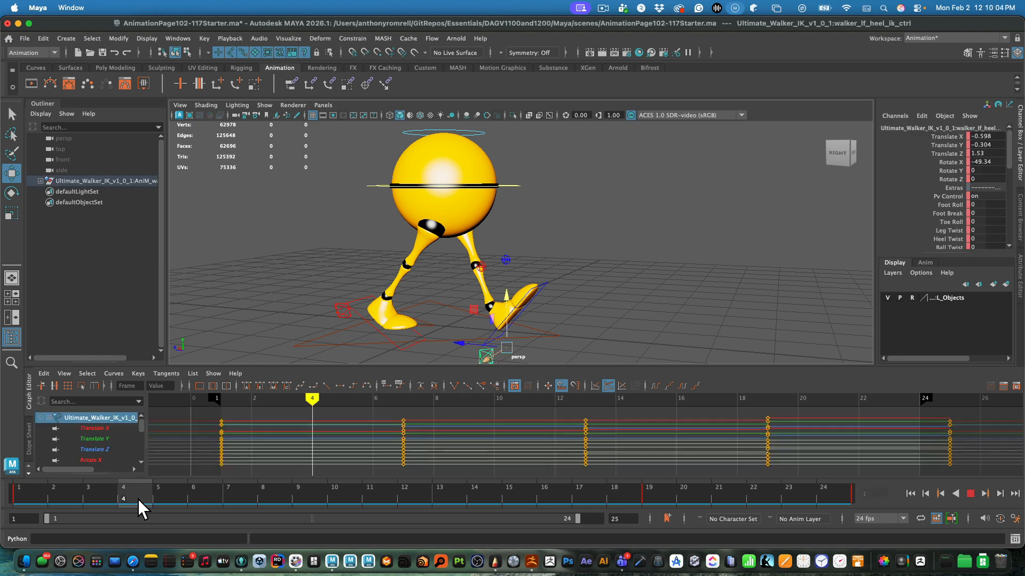
Step: At frame 4, set the left heel control's Translate X, Y, Z and Rotate X, Y to 0 and key it
mouse_move(138, 499)
mouse_down()
mouse_move(30, 496)
mouse_move(242, 503)
mouse_move(132, 495)
mouse_up()
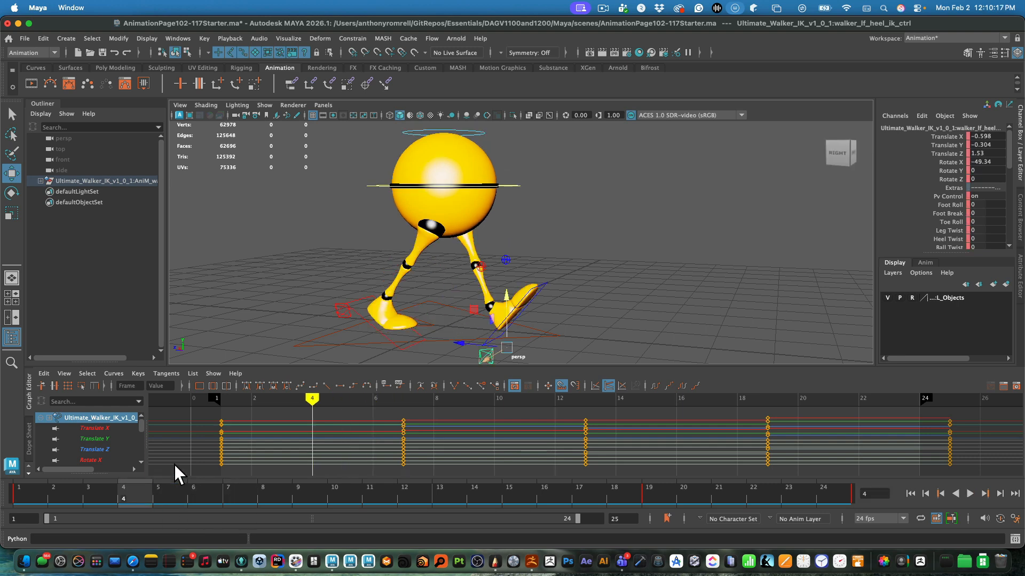
click(552, 288)
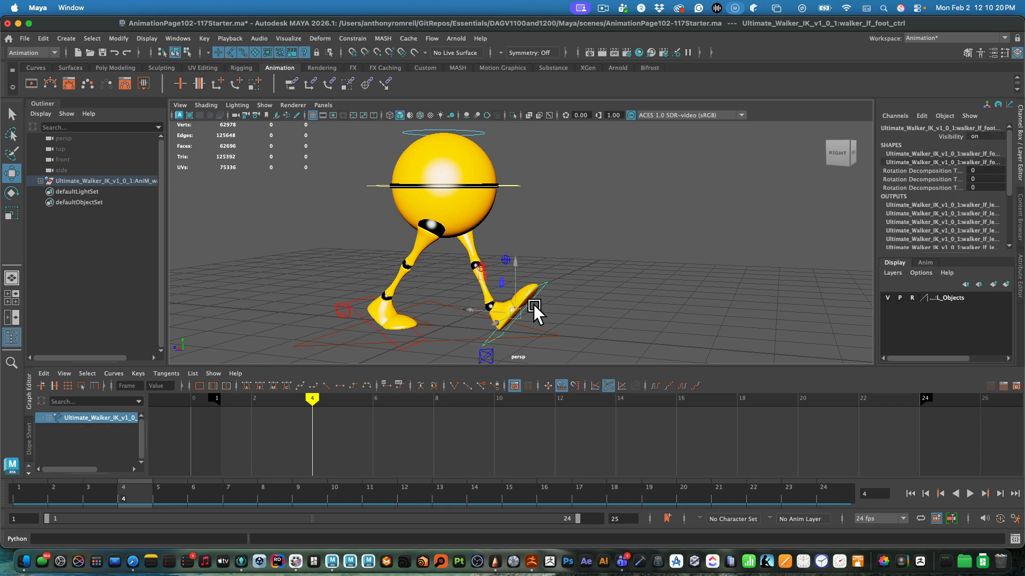
click(497, 356)
drag(985, 136, 980, 179)
text(0)
key(Return)
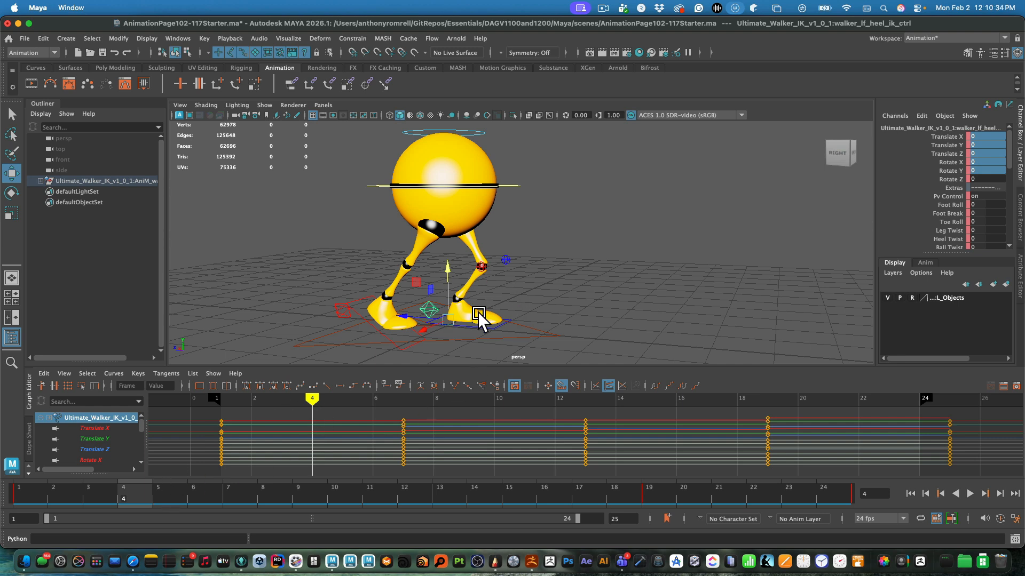
key(s)
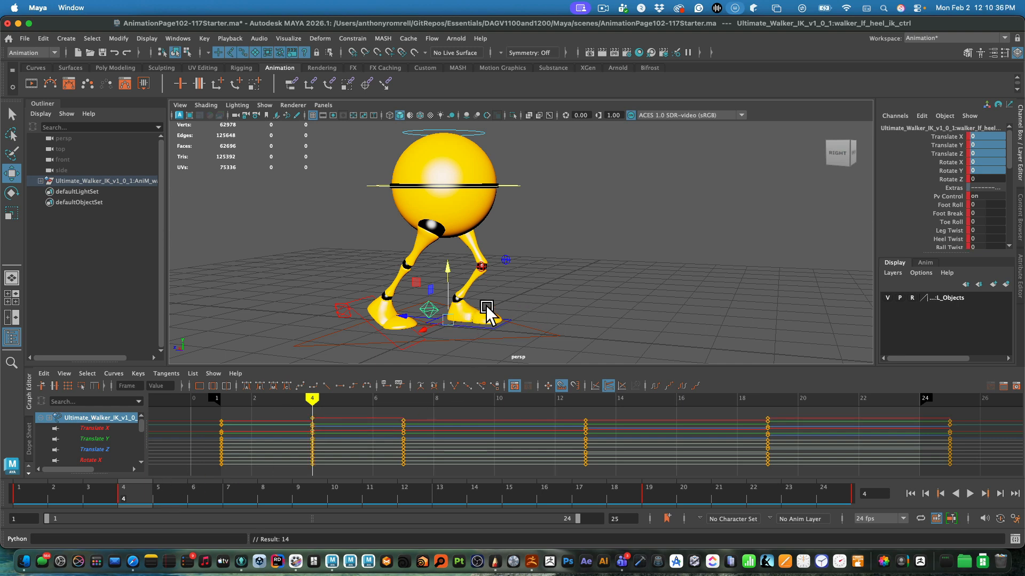
Step: At frame 4, raise the right heel control to about 0.738 in Translate Y and rotate it to about 118.64 in Rotate X
click(350, 313)
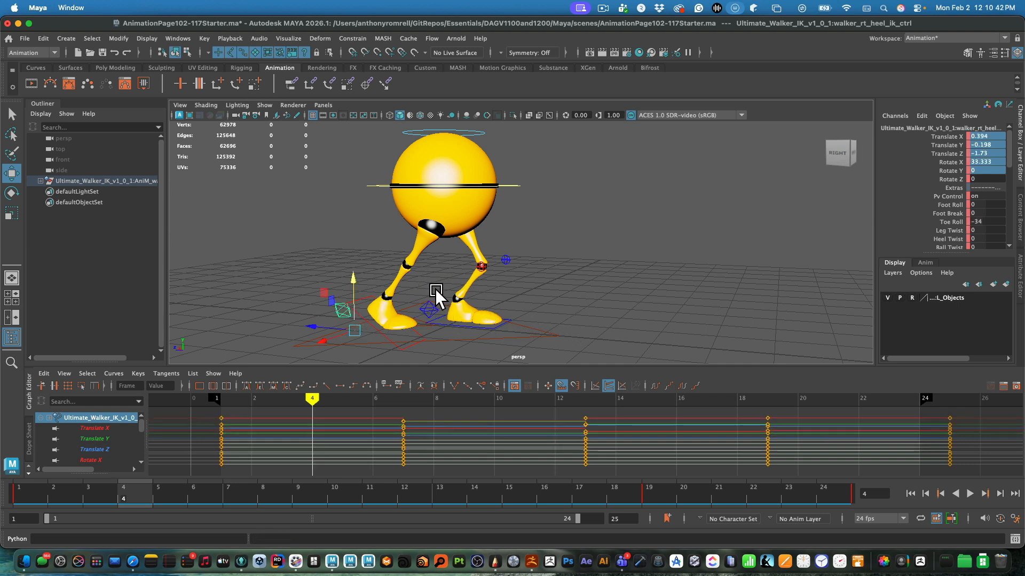
drag(363, 280, 371, 237)
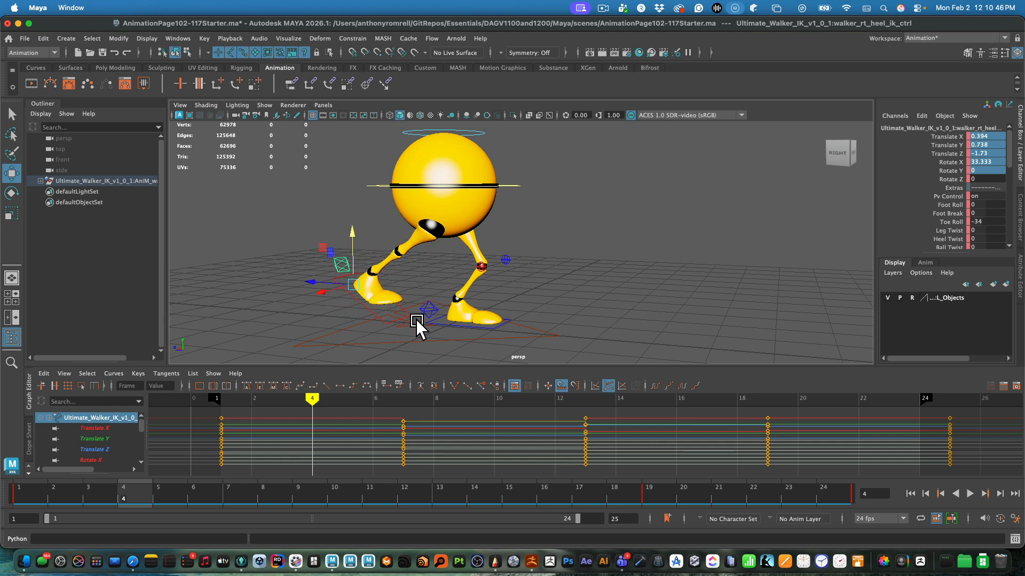
key(e)
drag(394, 282, 396, 319)
double_click(974, 222)
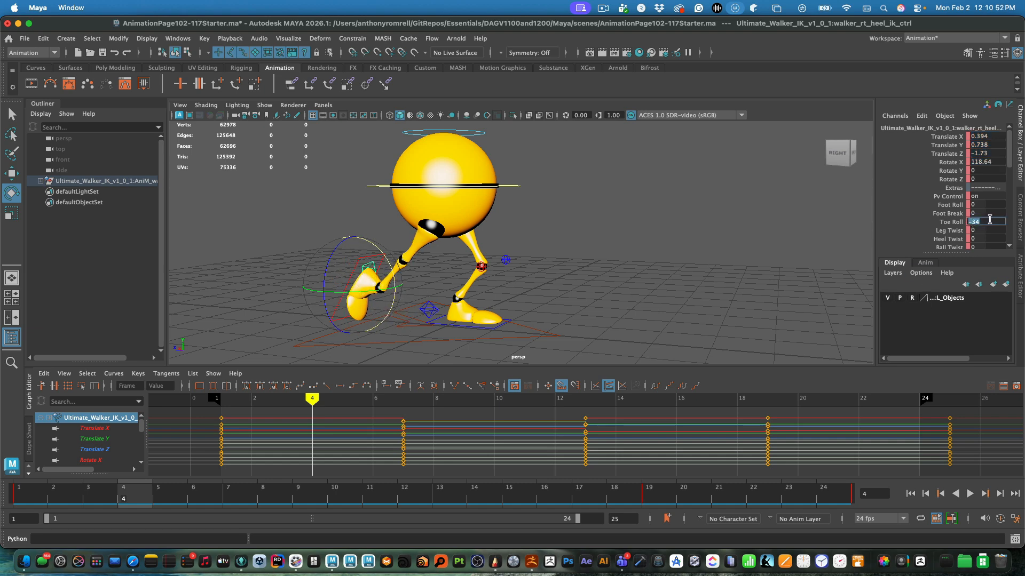
Step: Shift the right heel control forward to about -1.687 in Translate Z and key it at frame 4
alt+drag(549, 291, 592, 280)
key(w)
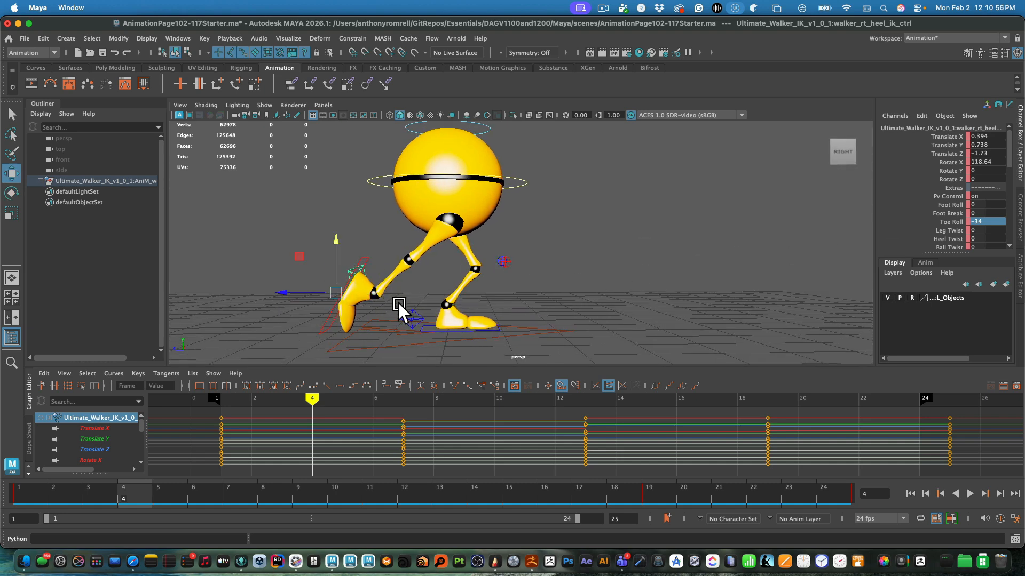
mouse_move(293, 294)
mouse_down()
mouse_move(286, 304)
mouse_move(297, 309)
mouse_up()
alt+drag(418, 310, 571, 306)
key(s)
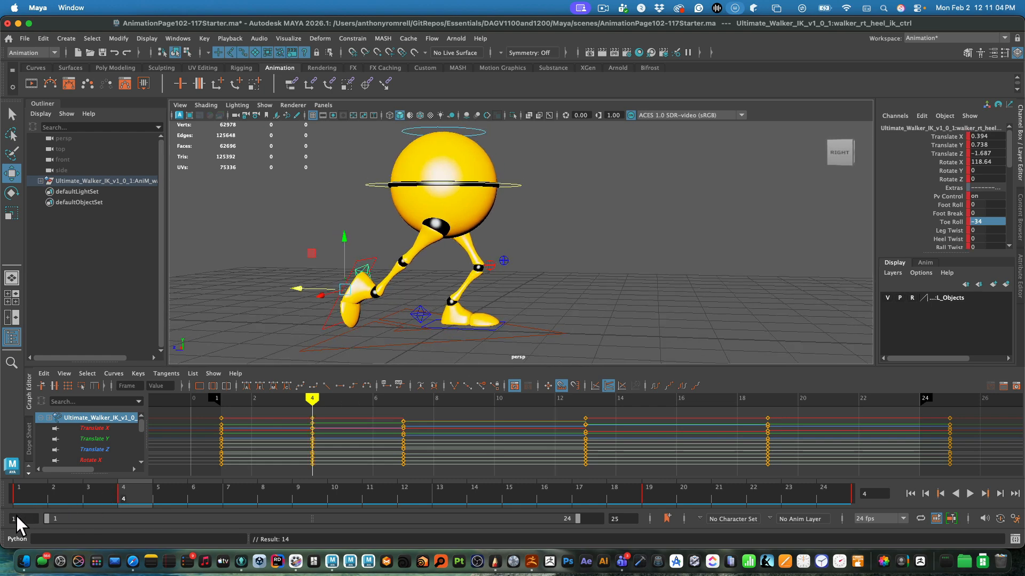
Step: Check the walk cycle by stepping through the key poses from frame 1 and scrubbing through the rest of the timeline
key(alt+shift+v)
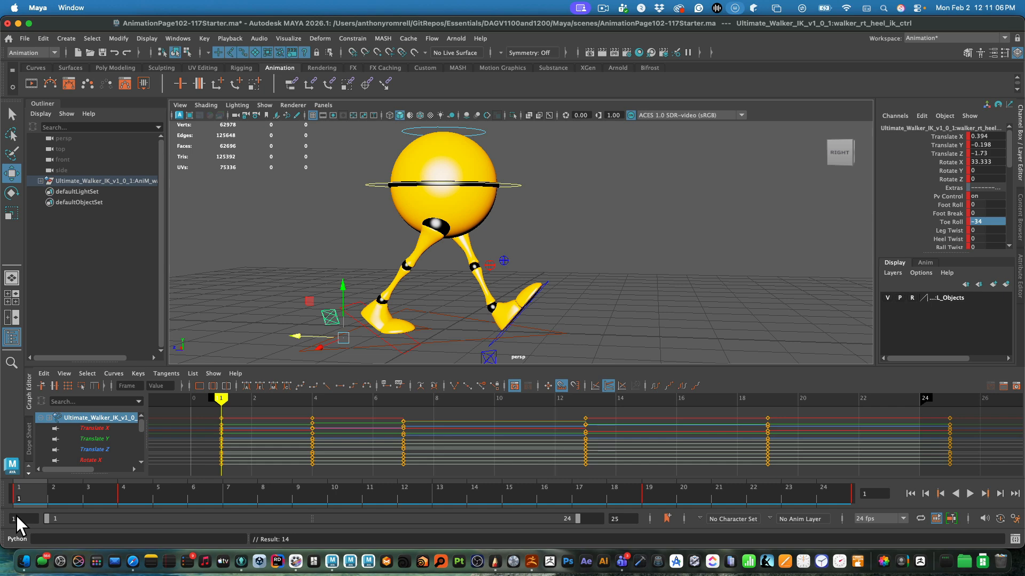
key(period)
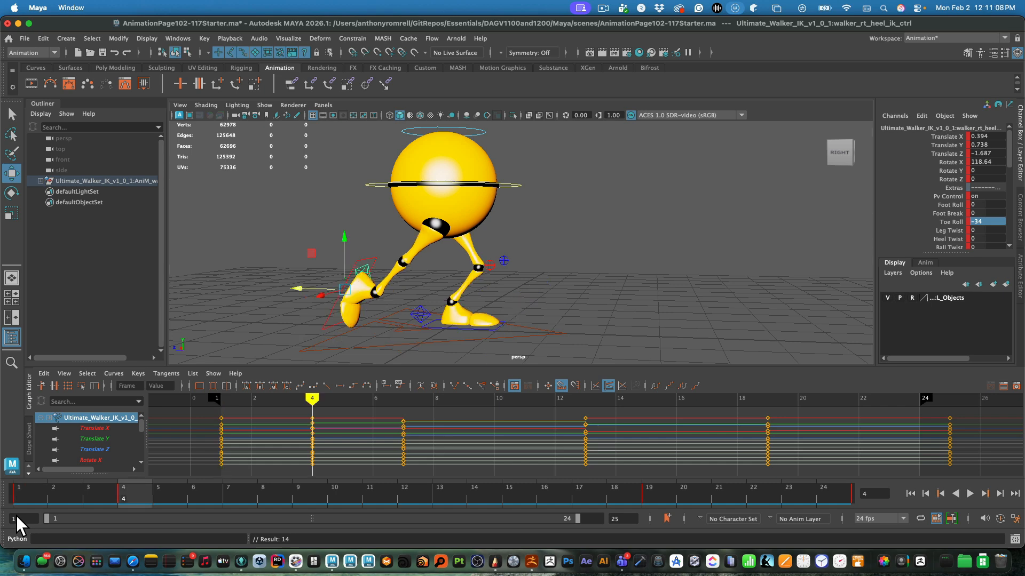
key(period)
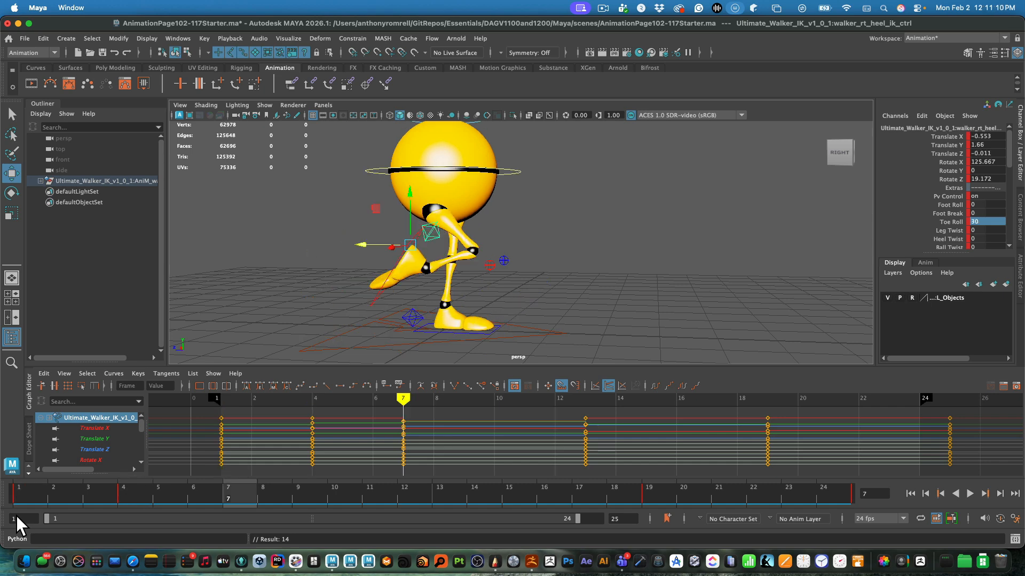
key(period)
key(alt+v)
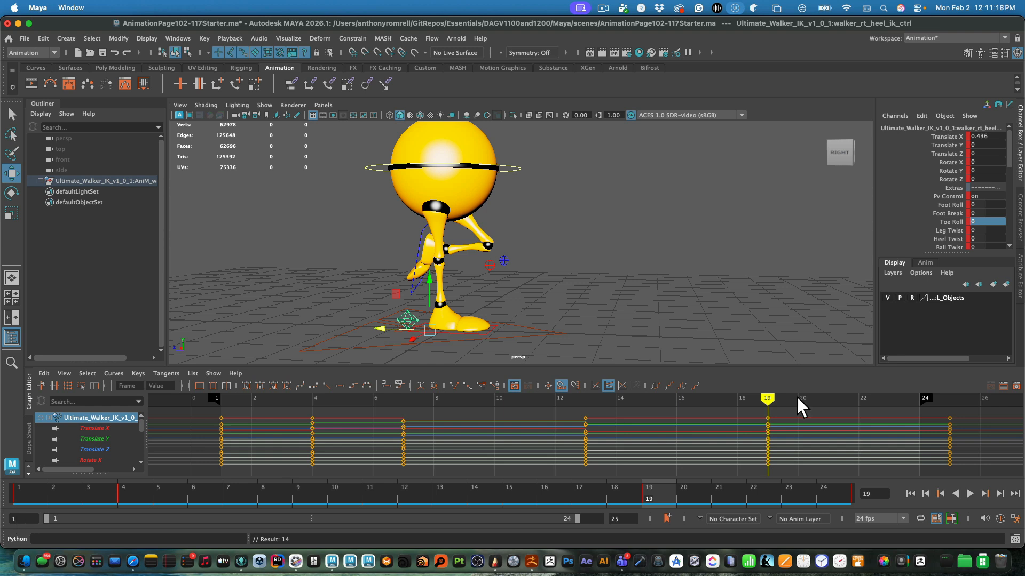
mouse_move(782, 410)
mouse_down()
mouse_move(861, 400)
mouse_move(972, 432)
mouse_move(933, 425)
mouse_up()
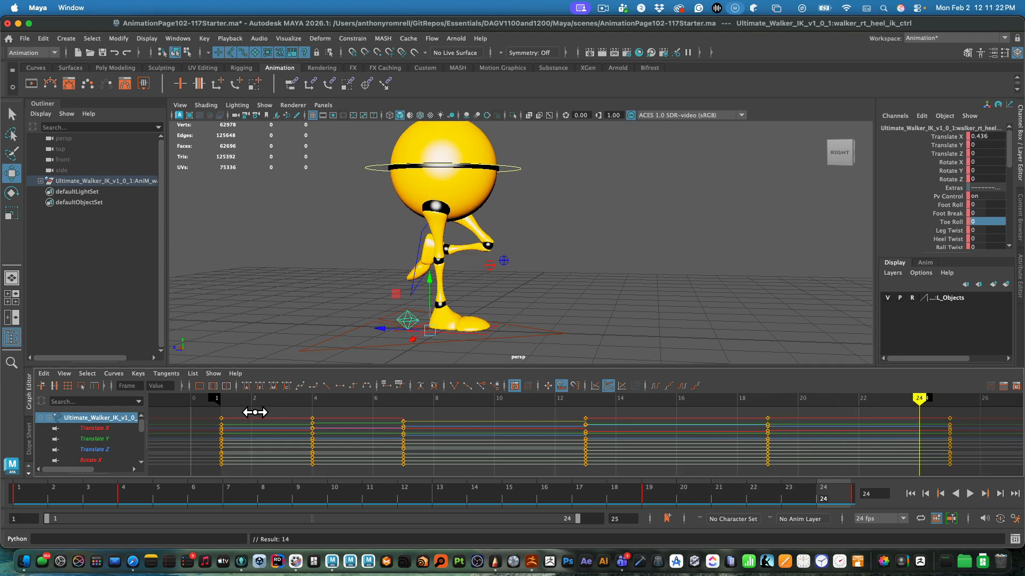
click(238, 413)
mouse_move(239, 415)
mouse_down()
mouse_move(382, 405)
mouse_move(964, 433)
mouse_move(770, 453)
mouse_move(949, 458)
mouse_move(819, 450)
mouse_move(594, 470)
mouse_move(682, 444)
mouse_move(598, 467)
mouse_move(764, 460)
mouse_move(689, 461)
mouse_move(707, 460)
mouse_up()
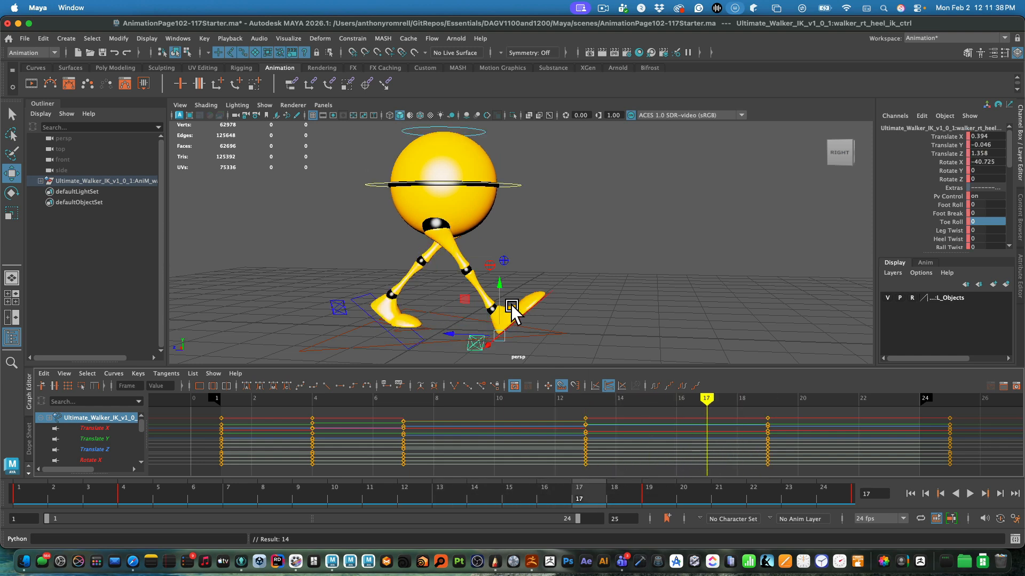
Step: At frame 16, set the right heel control's Translate X, Y, Z and Rotate X to 0, key it, and clear the selection
drag(707, 402, 676, 403)
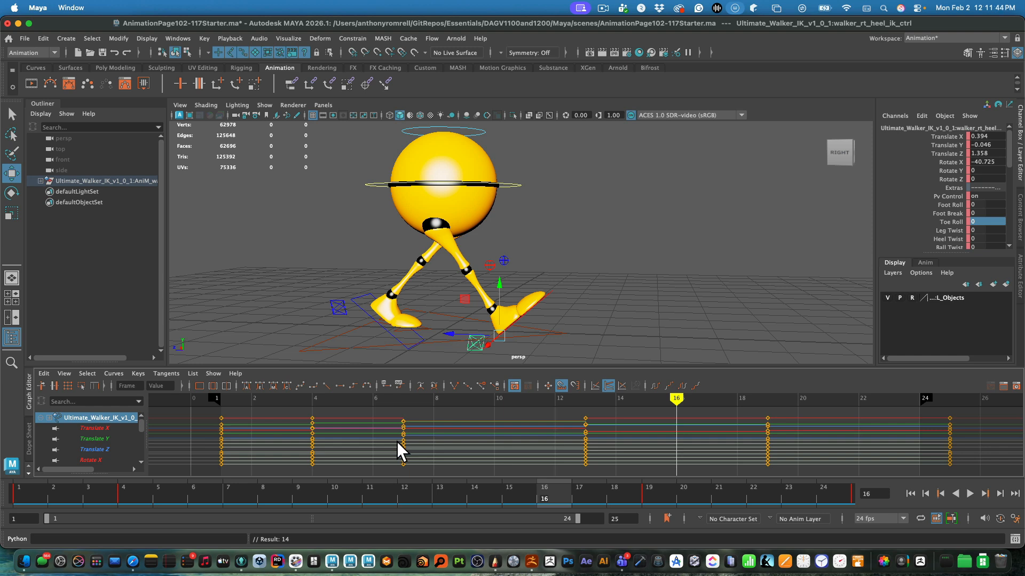
drag(987, 136, 987, 163)
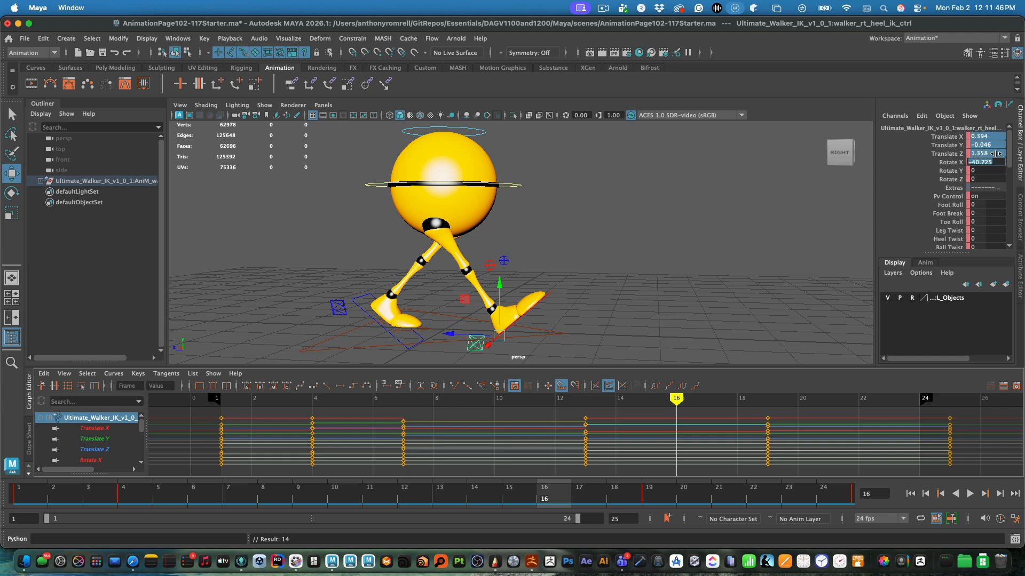
text(0)
key(Return)
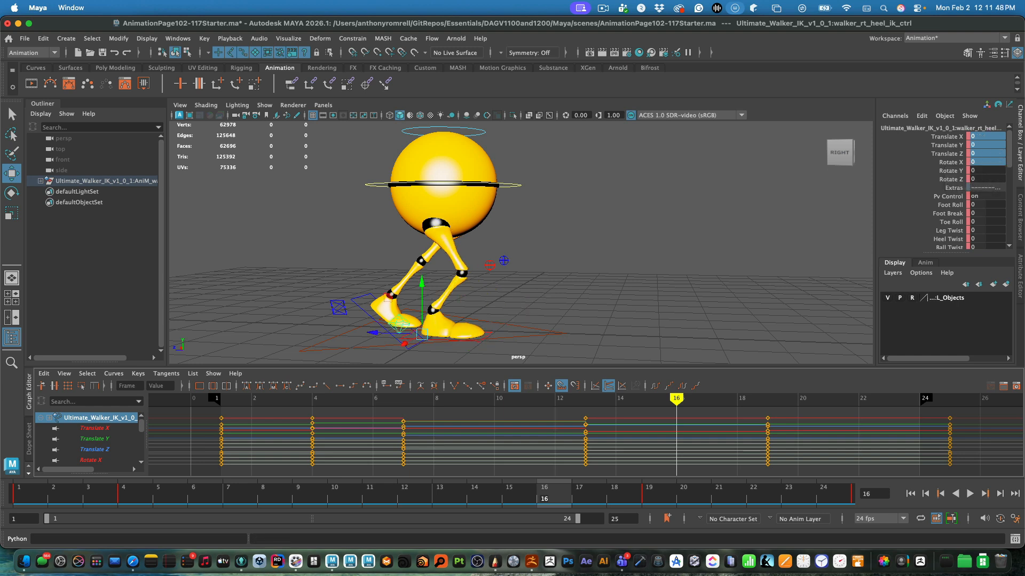
key(s)
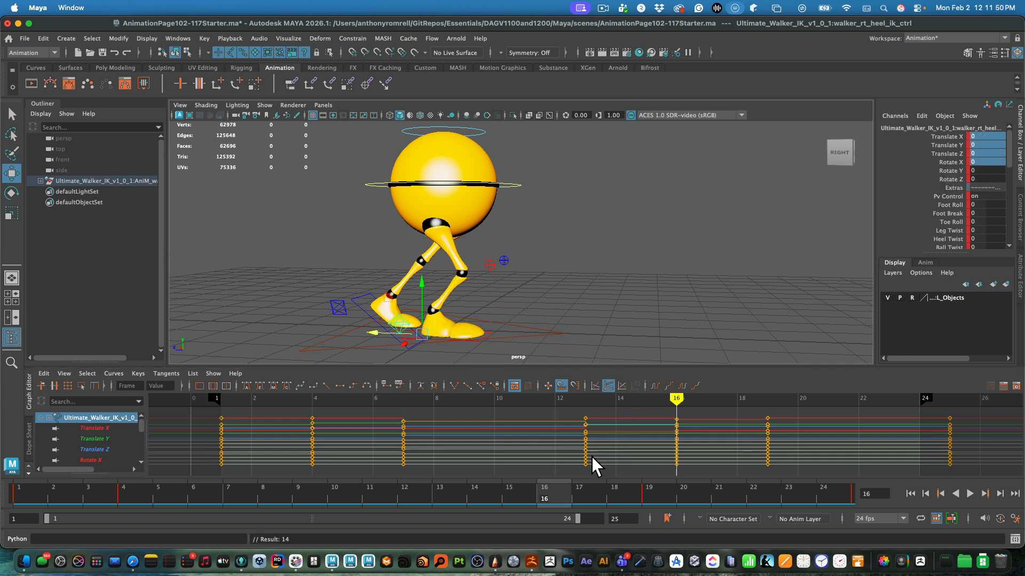
click(550, 287)
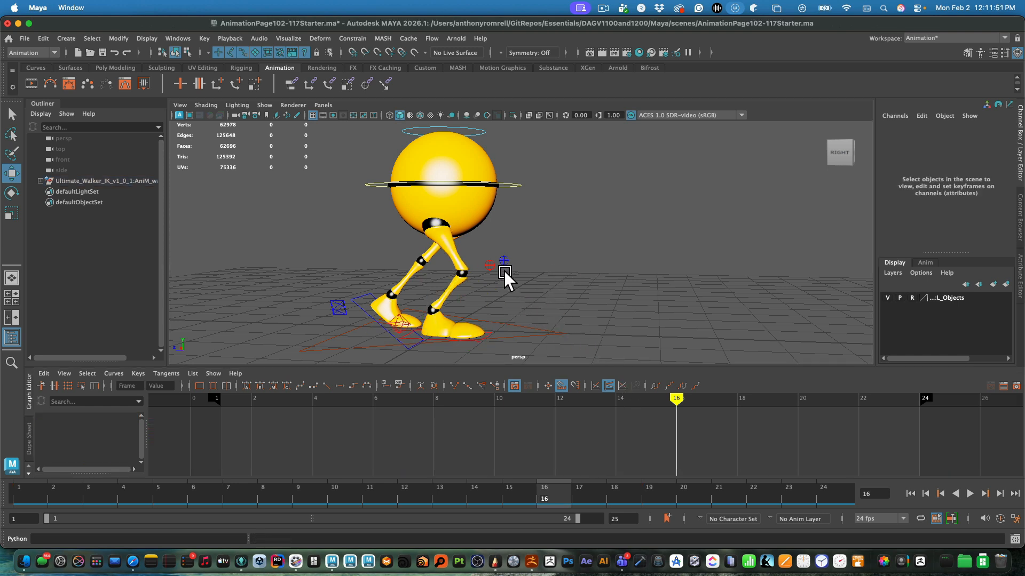
Step: At frame 16, move the left heel control back to about -2.505 in Translate Z, rotate it to about 106.479 in Rotate X, and key it
click(346, 307)
alt+drag(544, 308, 570, 314)
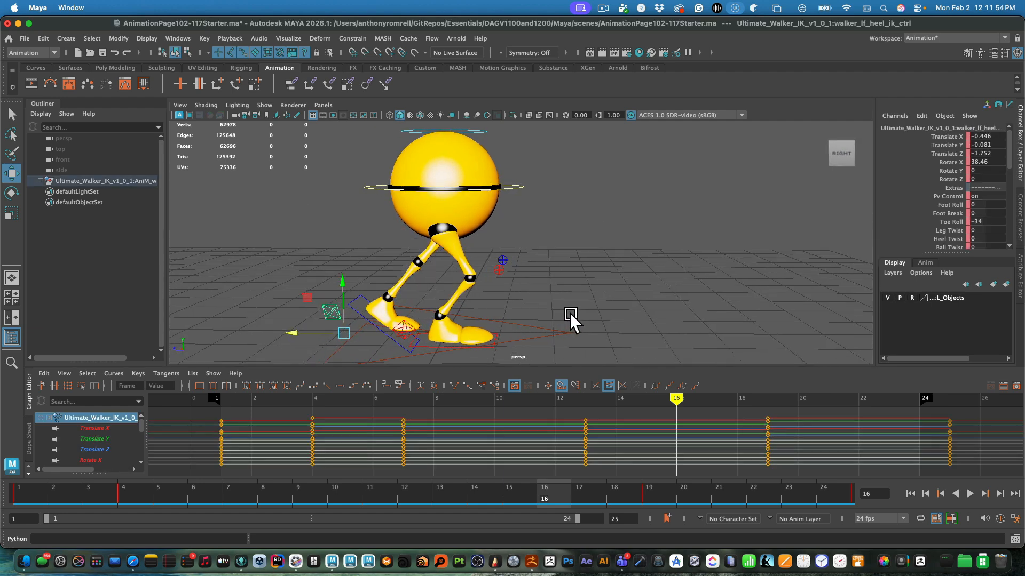
mouse_move(298, 335)
mouse_down()
mouse_move(262, 342)
mouse_move(296, 334)
mouse_up()
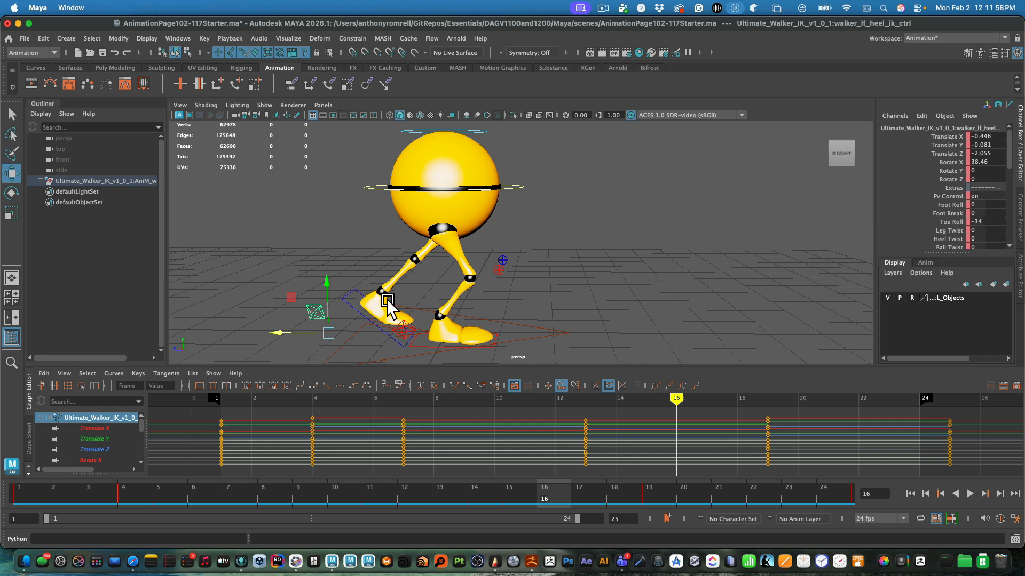
key(e)
drag(369, 302, 385, 353)
key(w)
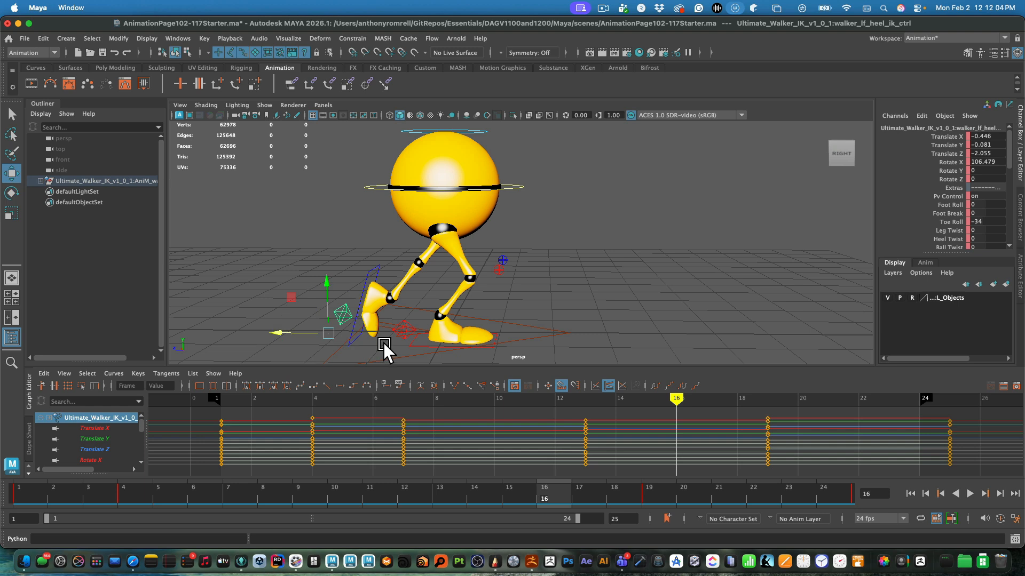
drag(288, 334, 267, 339)
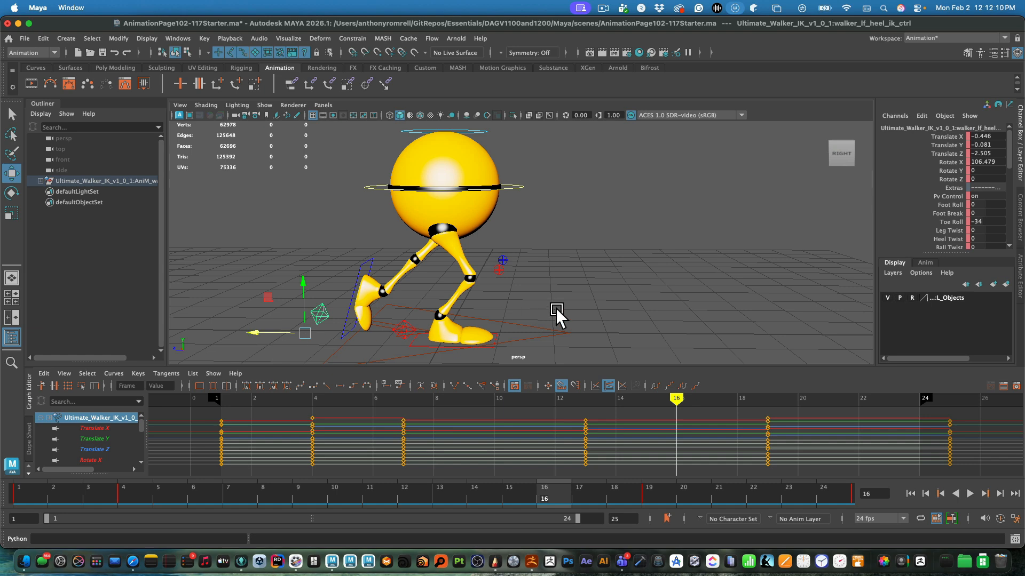
alt+drag(556, 308, 549, 308)
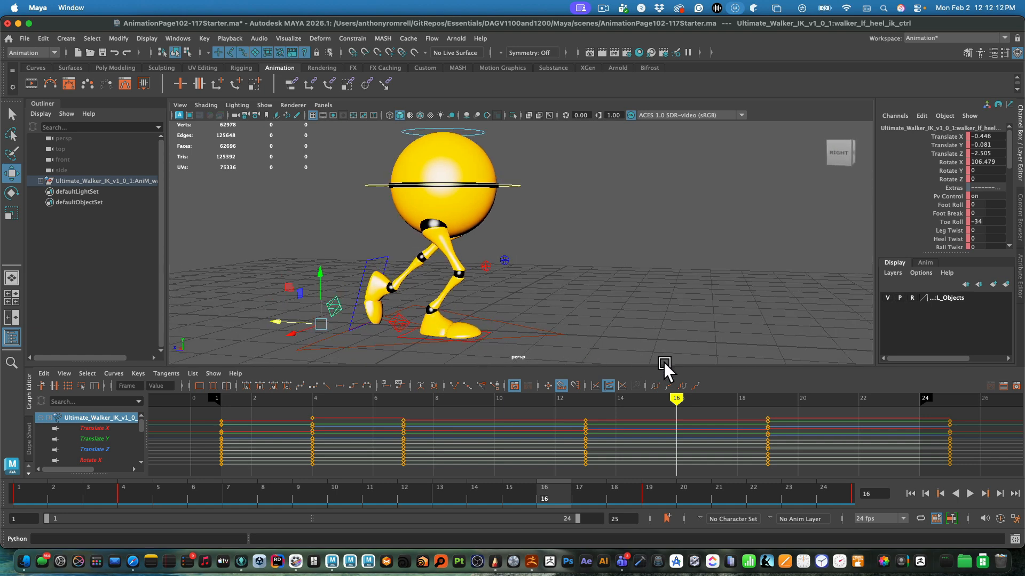
key(s)
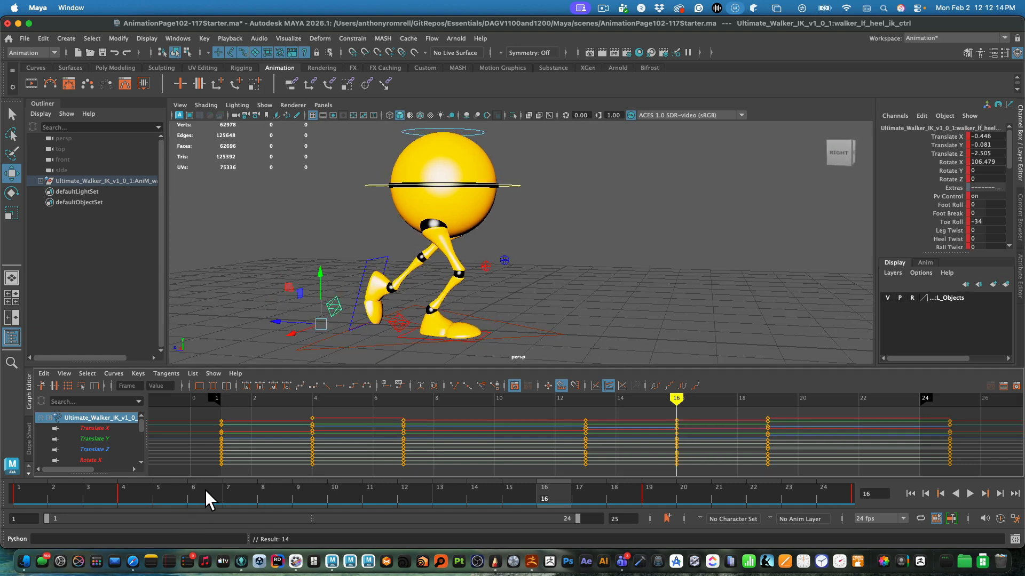
Step: Play back the walk cycle, then scrub through the middle poses to frame 10
key(alt+v)
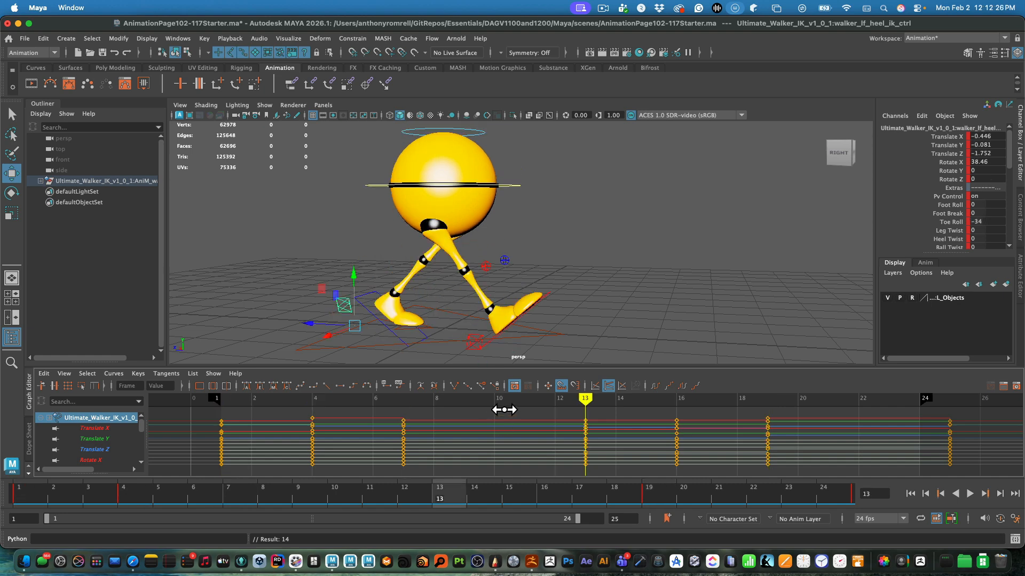
mouse_move(503, 411)
mouse_down()
mouse_move(585, 416)
mouse_move(494, 403)
mouse_move(596, 418)
mouse_move(519, 423)
mouse_move(514, 438)
mouse_up()
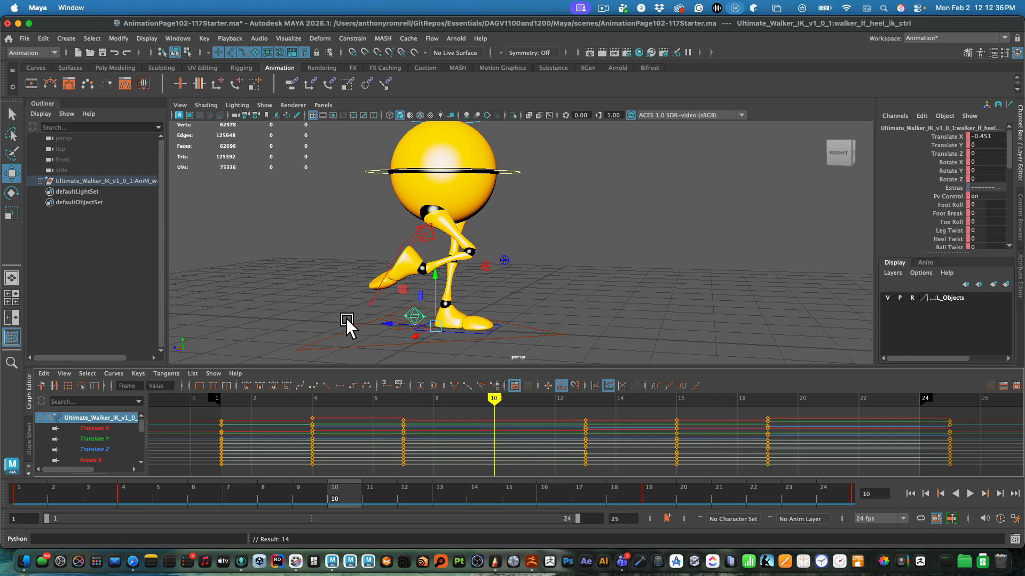
mouse_move(473, 421)
mouse_down()
mouse_move(483, 420)
mouse_move(414, 419)
mouse_move(497, 419)
mouse_up()
Step: At frame 10, rotate the right heel control to about -79.439 in Rotate X and move it to about -0.814 in Translate X and 2.639 in Translate Z
click(381, 302)
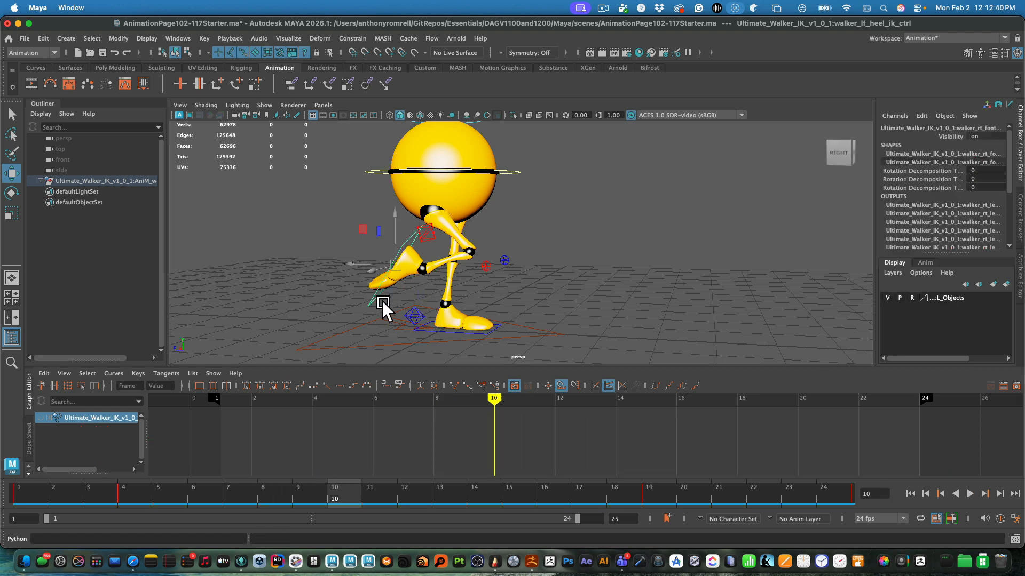
click(441, 240)
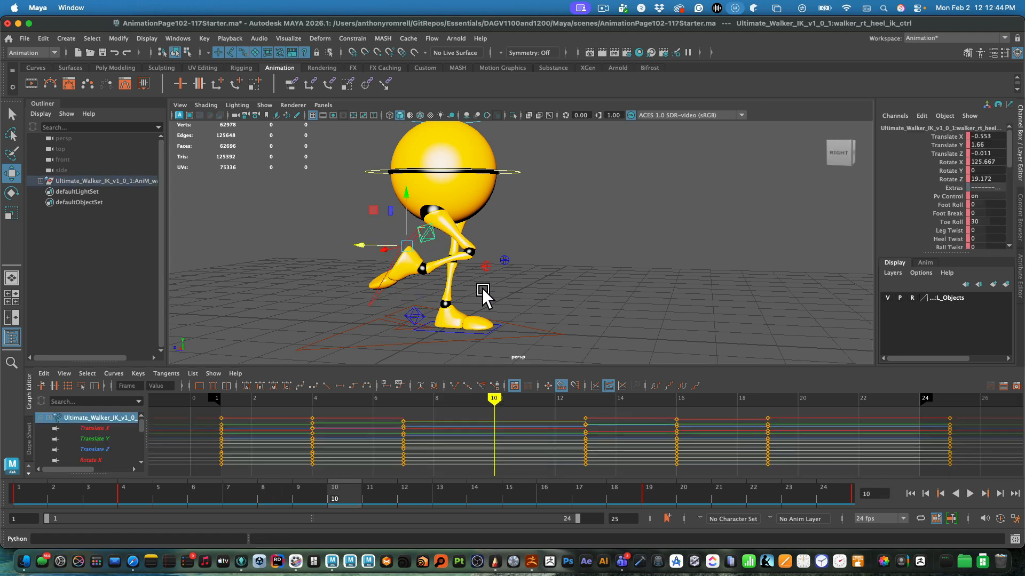
key(e)
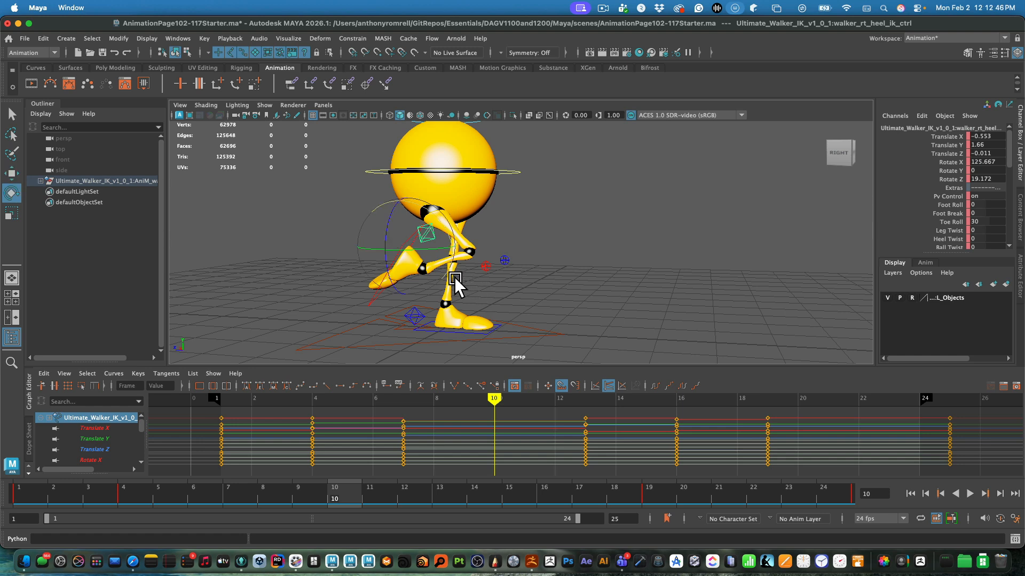
drag(450, 277, 288, 246)
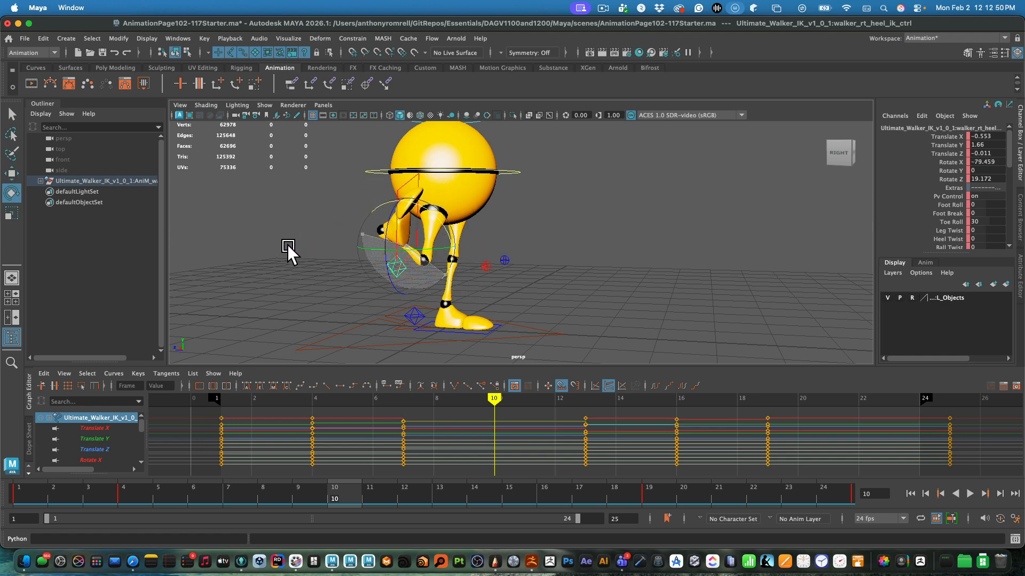
key(w)
drag(363, 243, 464, 289)
drag(395, 249, 406, 304)
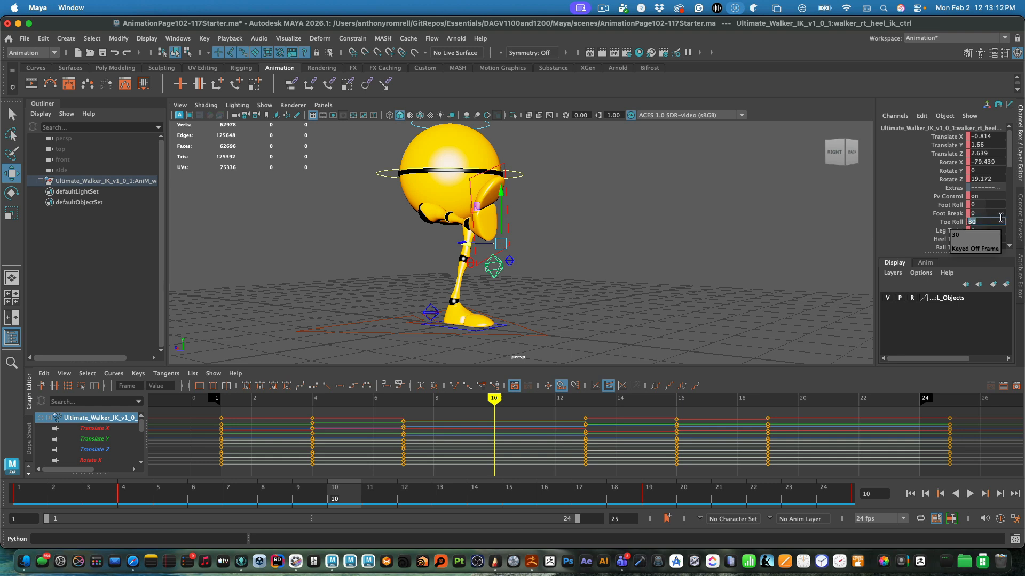
Step: Set the right heel control's Toe Roll to -50 and key the pose at frame 10
text(50)
key(Return)
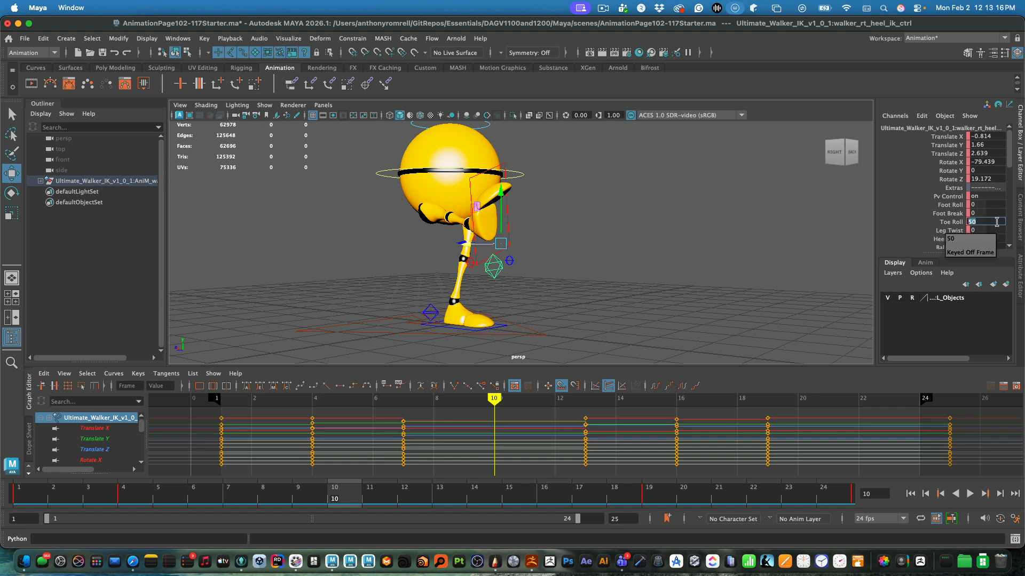
text(-)
key(Return)
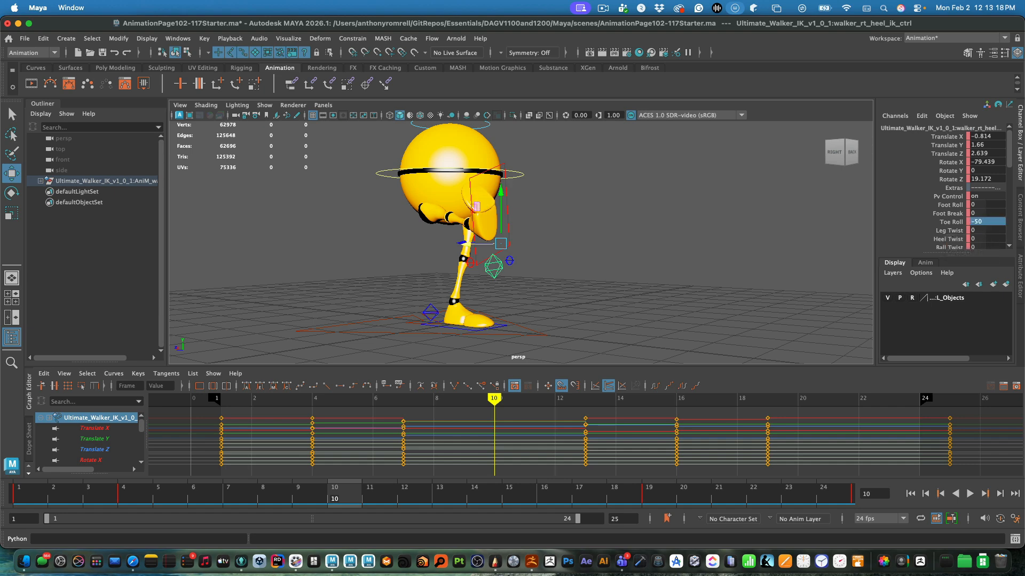
alt+drag(515, 282, 615, 276)
key(s)
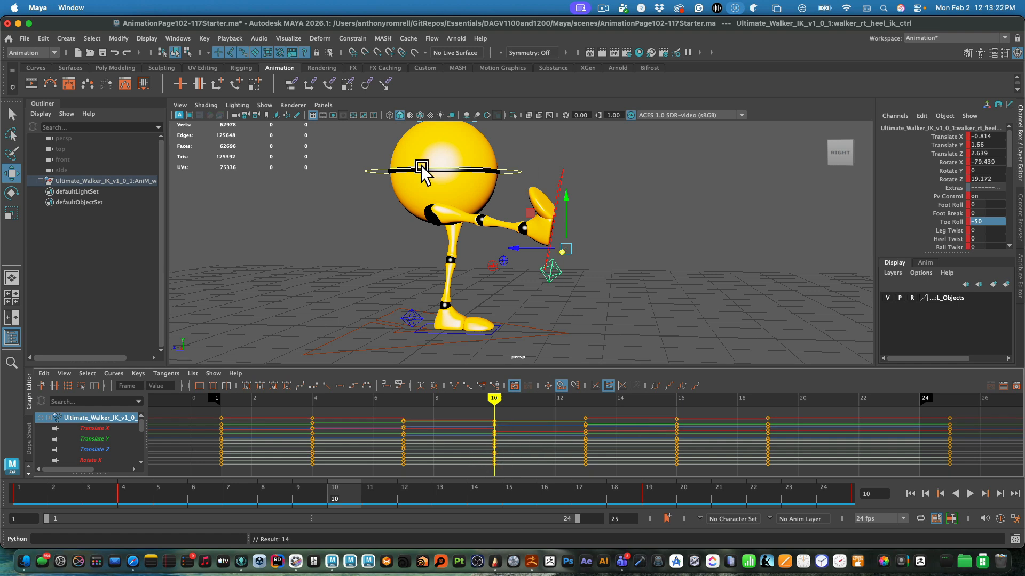
Step: Go to frame 22 and rotate the left heel control to about -98.252 in Rotate X
click(867, 409)
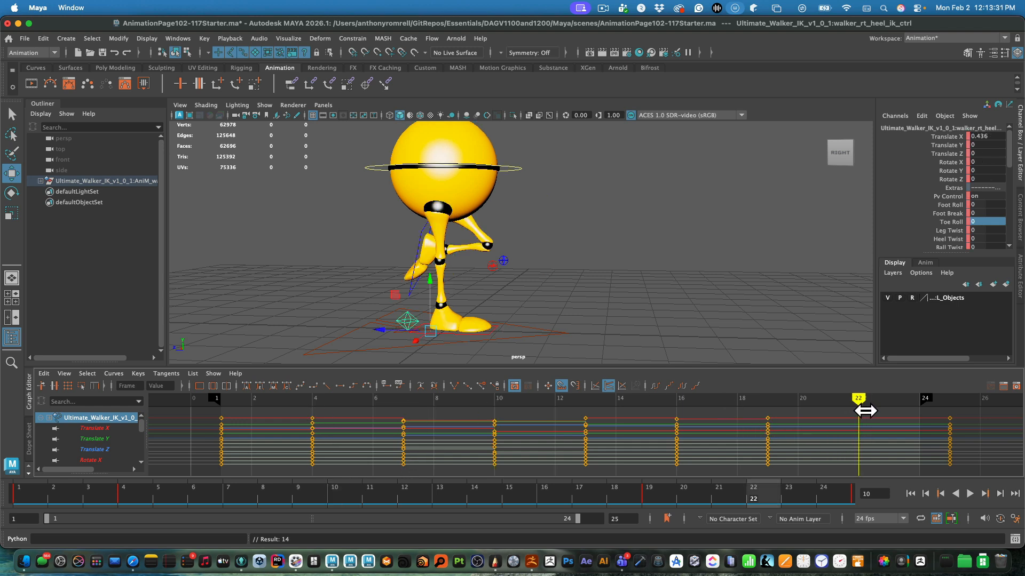
drag(865, 410, 773, 437)
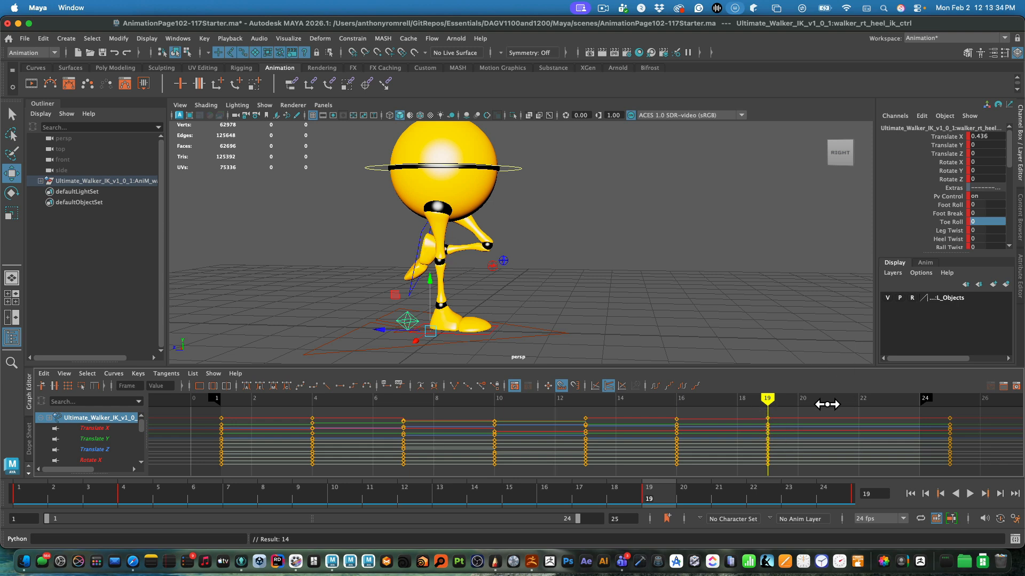
click(867, 407)
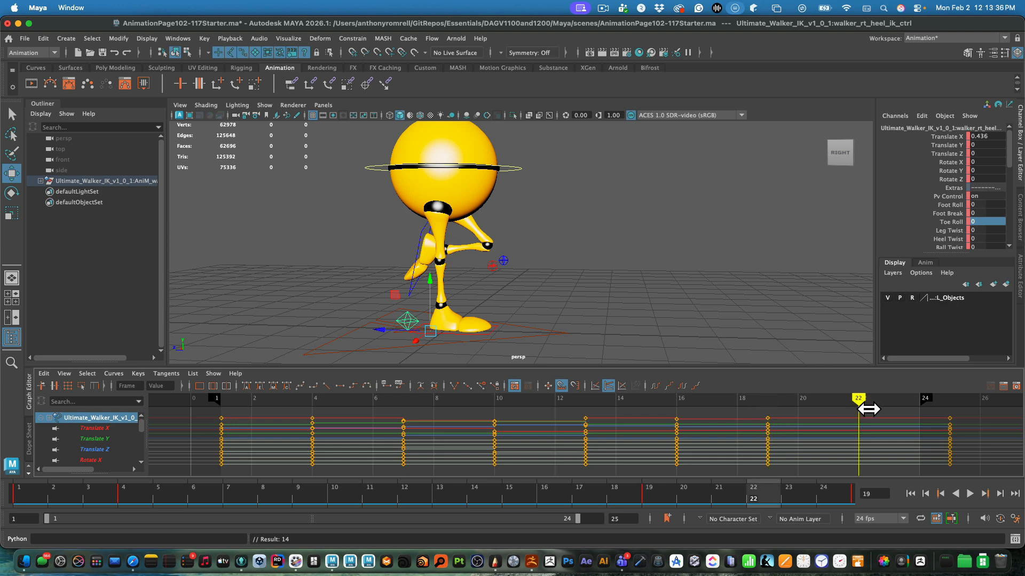
click(429, 238)
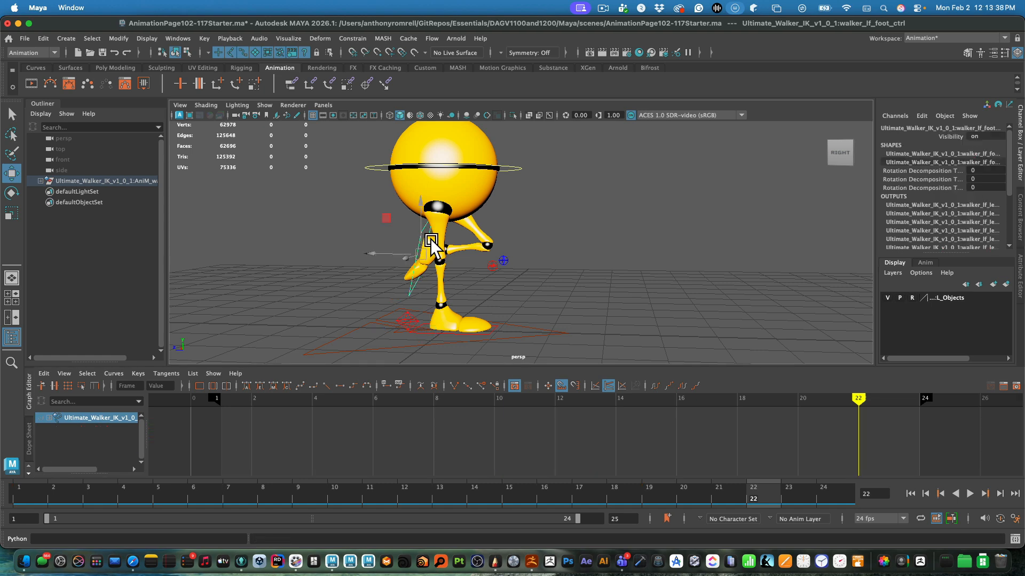
key(e)
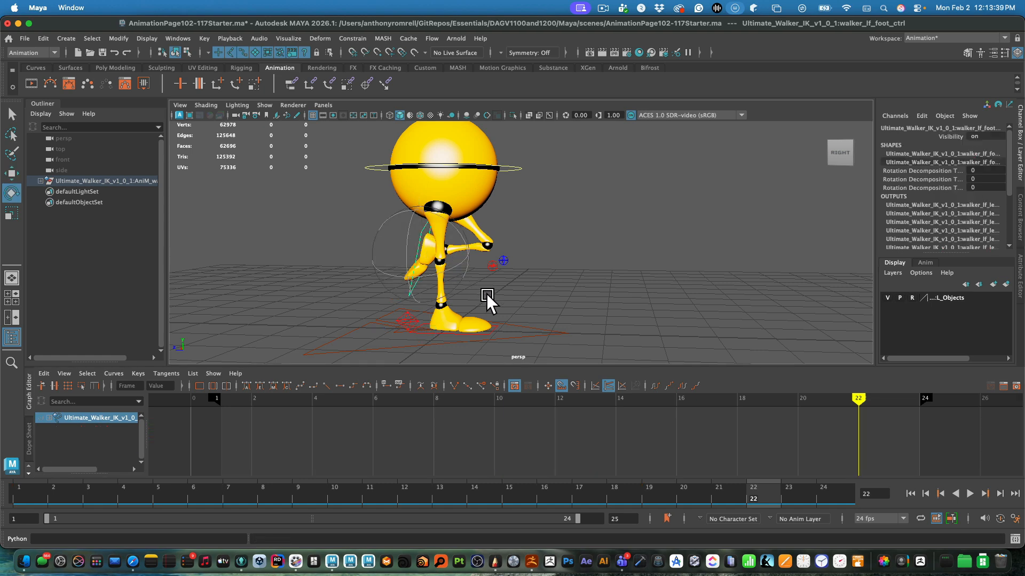
click(477, 269)
alt+drag(478, 251, 504, 249)
click(479, 238)
key(w)
drag(435, 239, 426, 260)
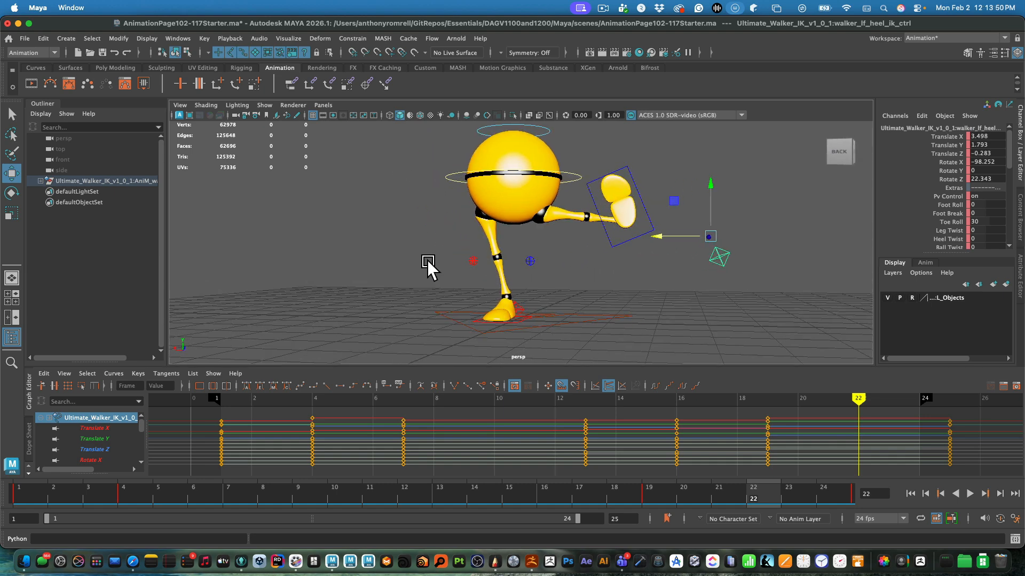
Step: Move the left heel control to about 0.511 in Translate X and 2.772 in Translate Z, and rotate it to about -27.458 in Rotate Z
drag(666, 240, 521, 243)
drag(420, 227, 606, 239)
key(e)
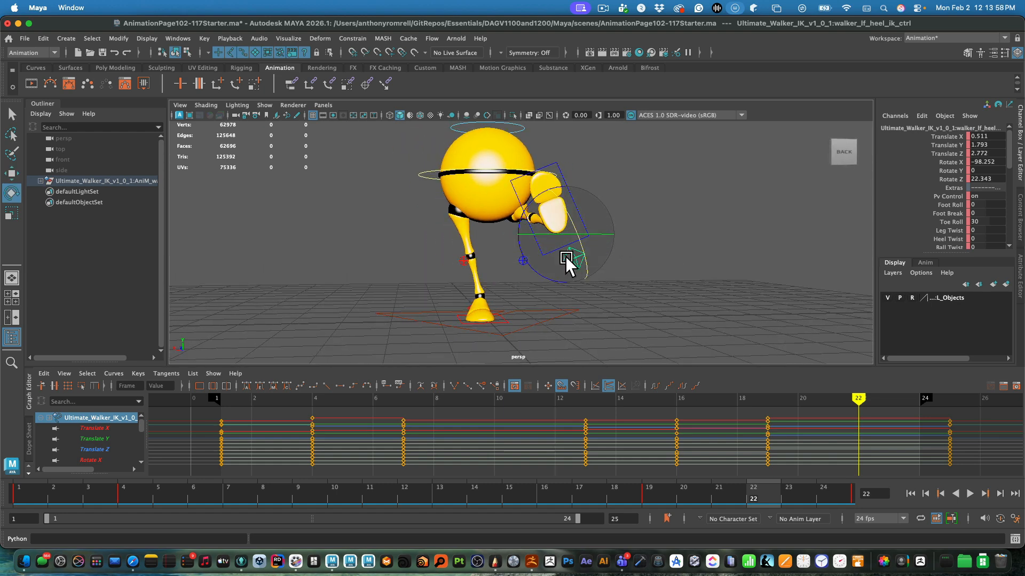
drag(529, 253, 680, 261)
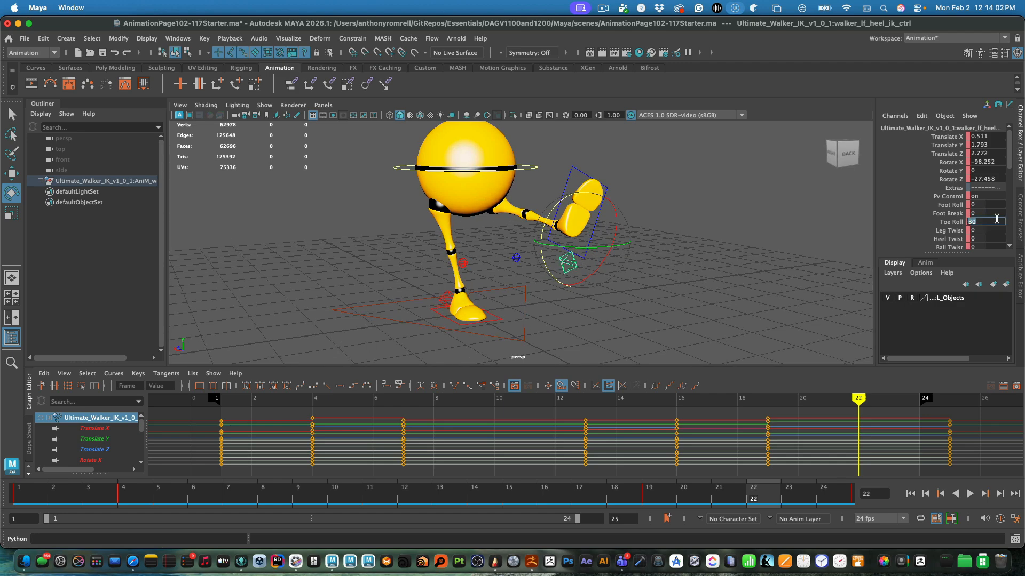
Step: Set the left heel control's Toe Roll to -50 and key the pose at frame 22
text(-50)
key(Return)
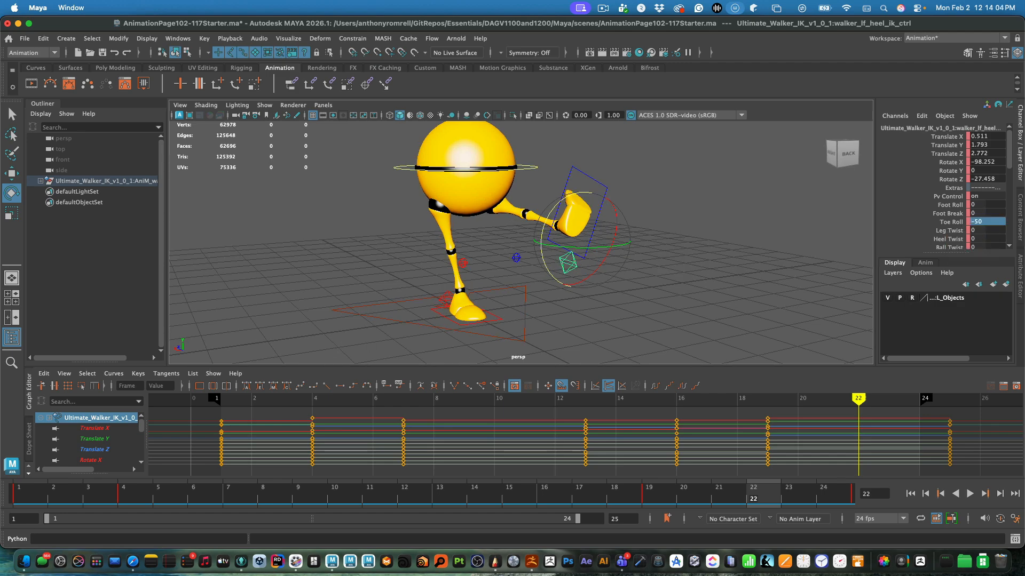
key(s)
alt+drag(602, 290, 553, 268)
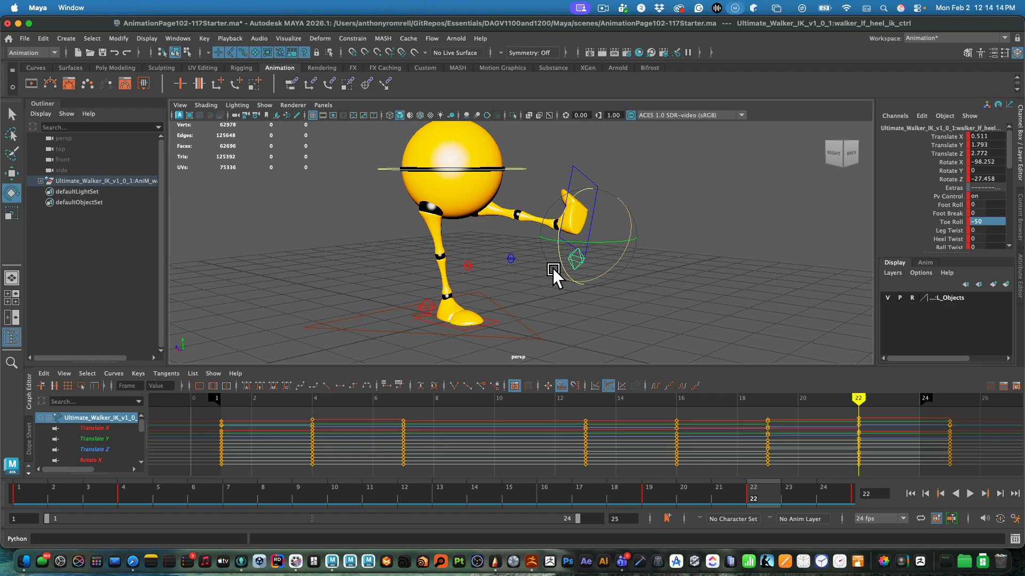
alt+drag(553, 269, 570, 317)
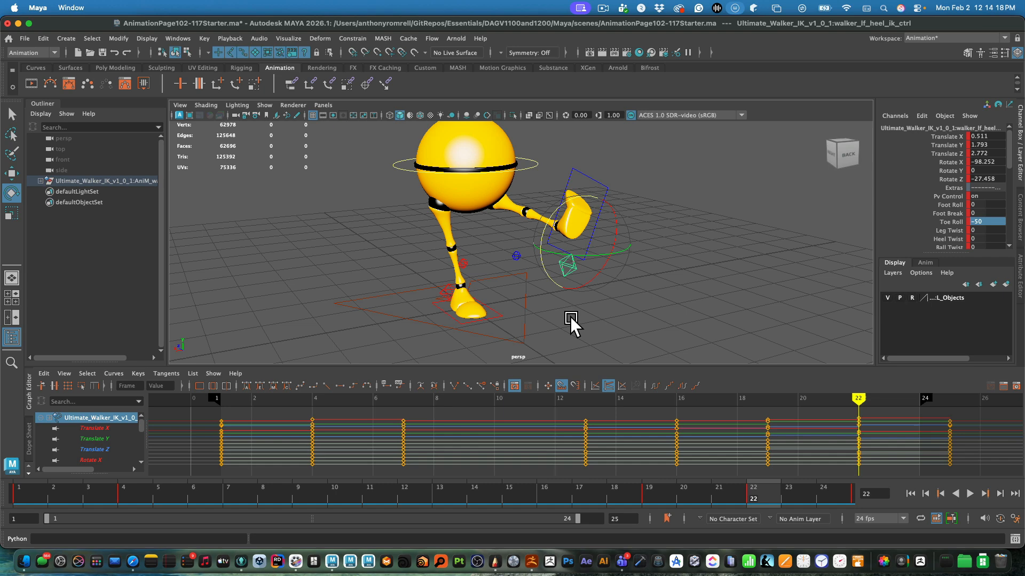
Step: Play back the walk cycle, then examine the raised-leg pose at frame 10 from the side with nothing selected
key(alt+v)
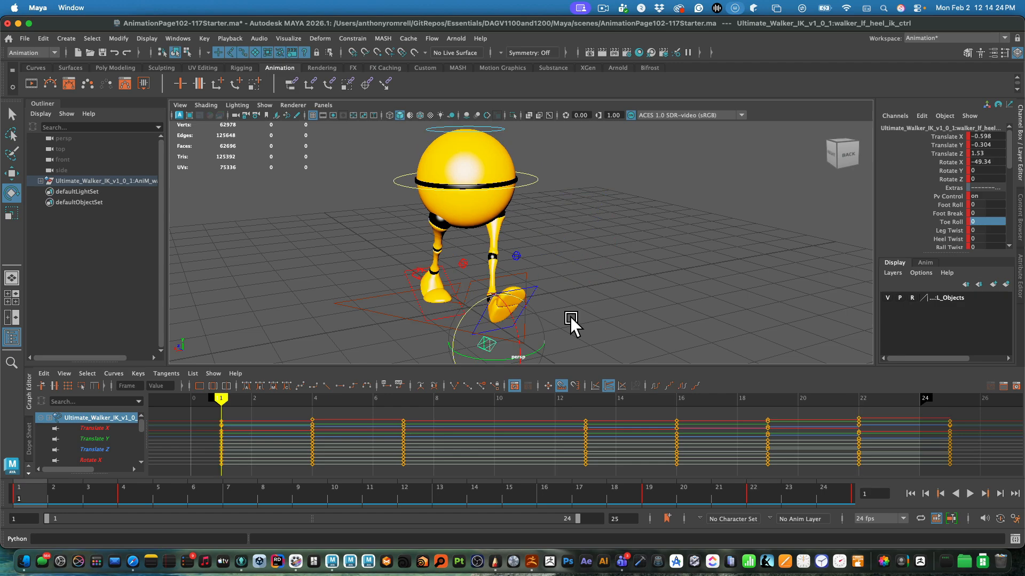
key(alt+v)
click(508, 406)
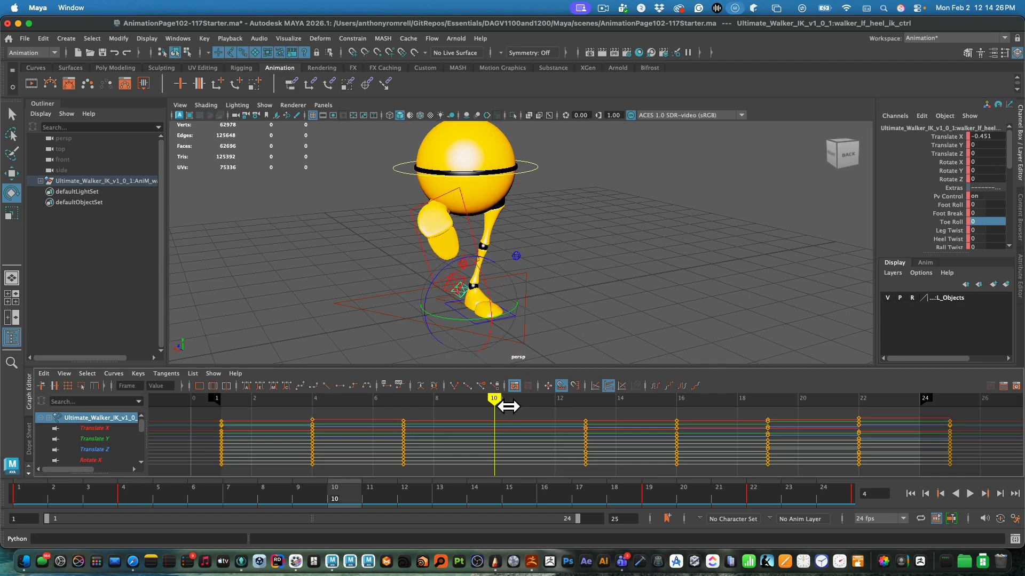
click(598, 263)
alt+drag(598, 263, 671, 280)
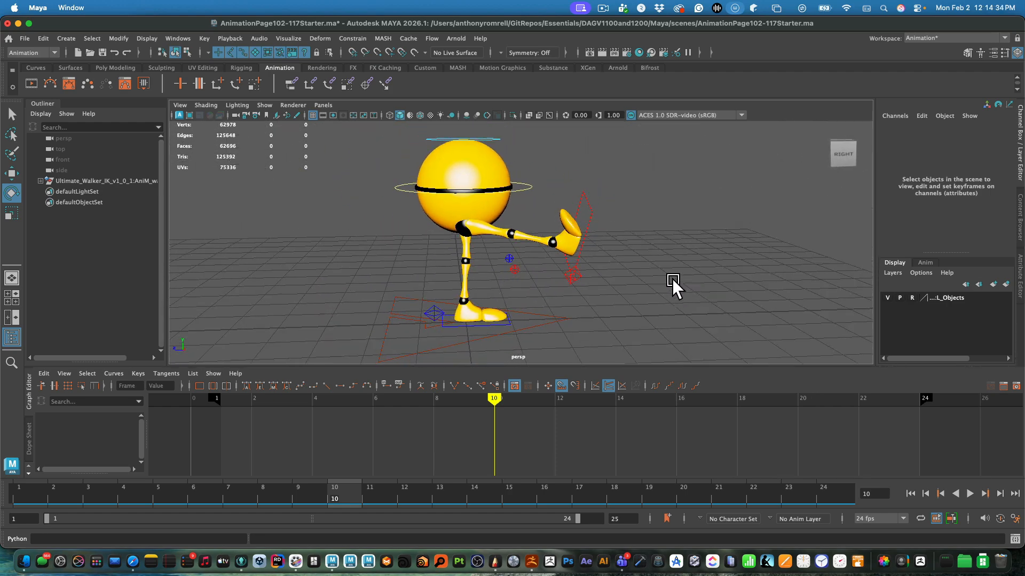
Step: Play the full walk cycle again, check the motion from different angles, and stop playback
click(972, 497)
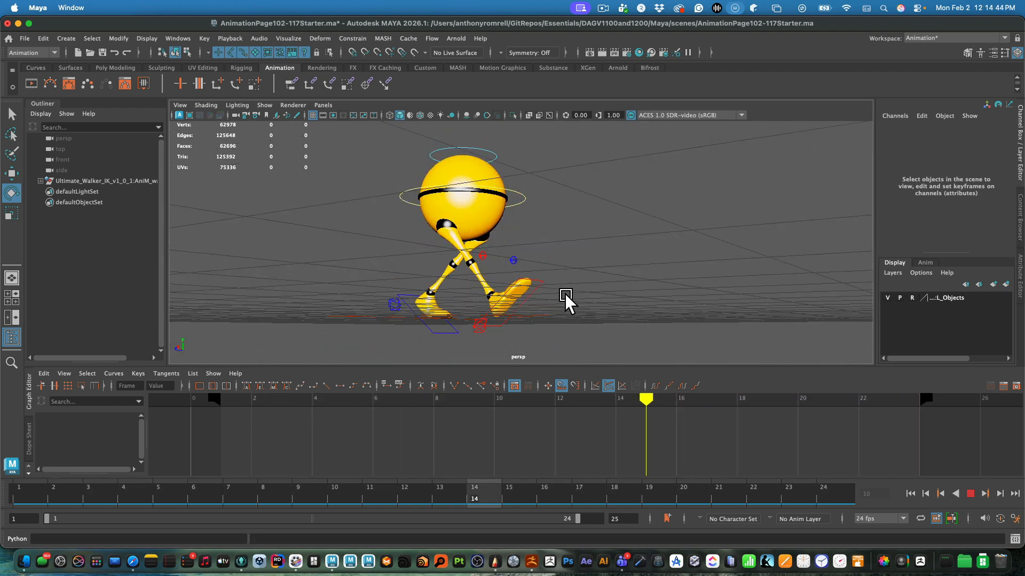
alt+drag(564, 297, 575, 305)
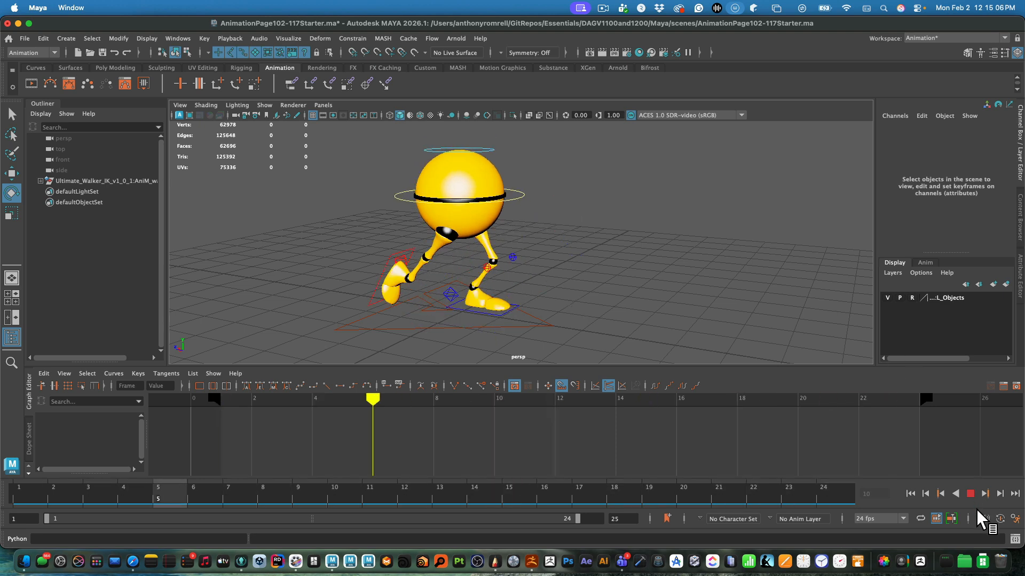
click(971, 494)
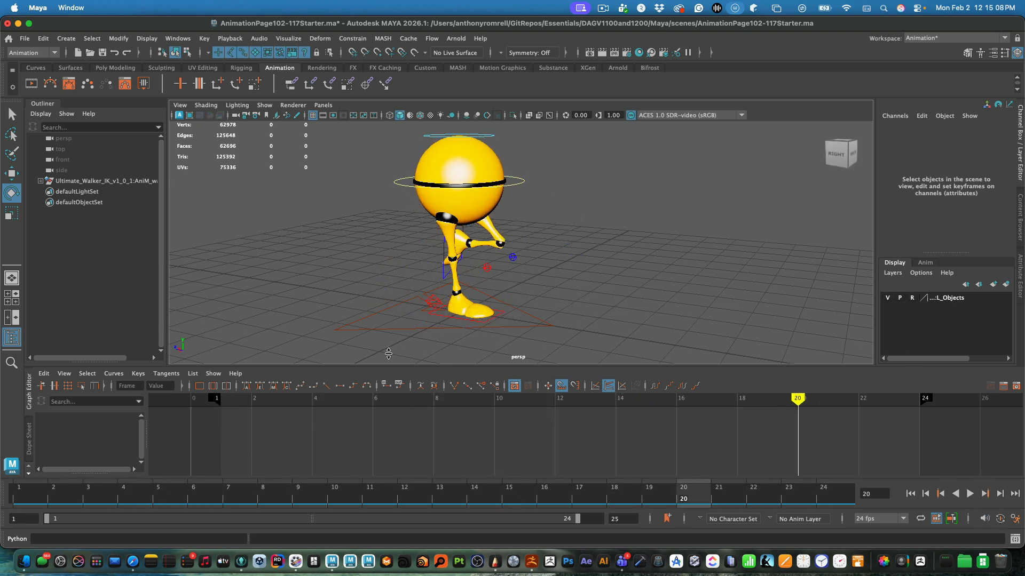
Step: Lower the main body control to about -0.669 in Translate Y at frame 7 and key the pose
click(525, 180)
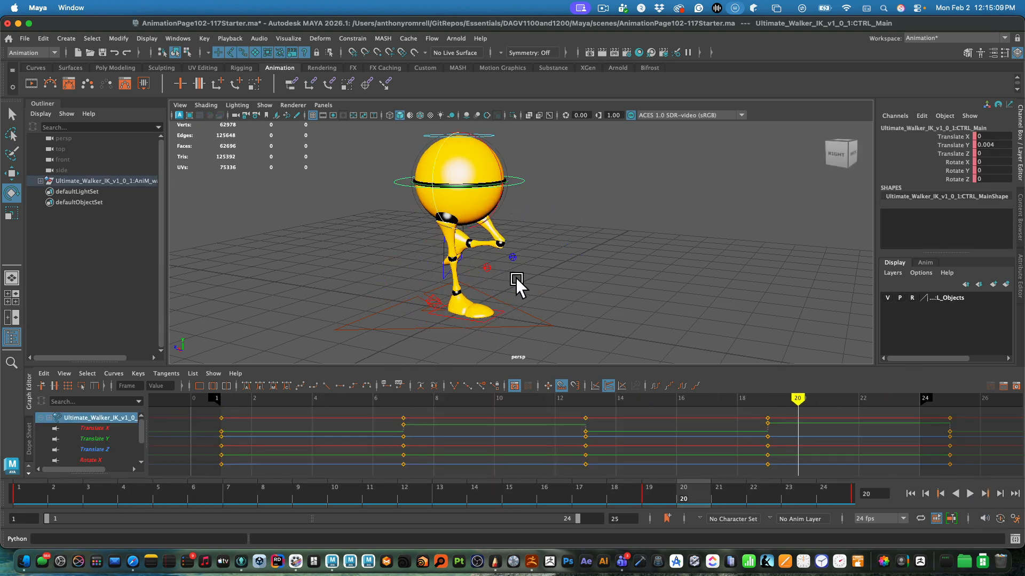
click(233, 495)
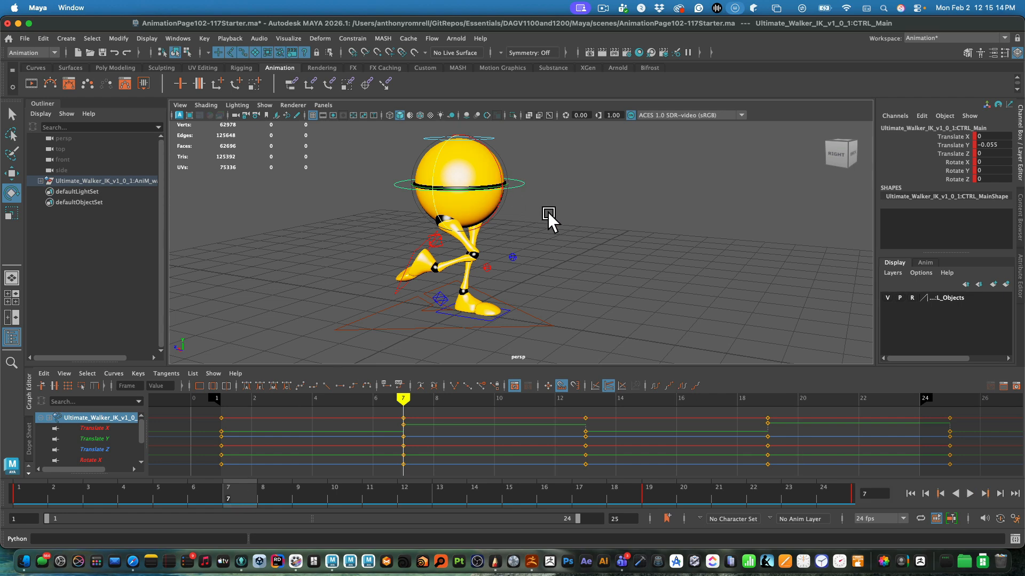
alt+drag(541, 215, 531, 222)
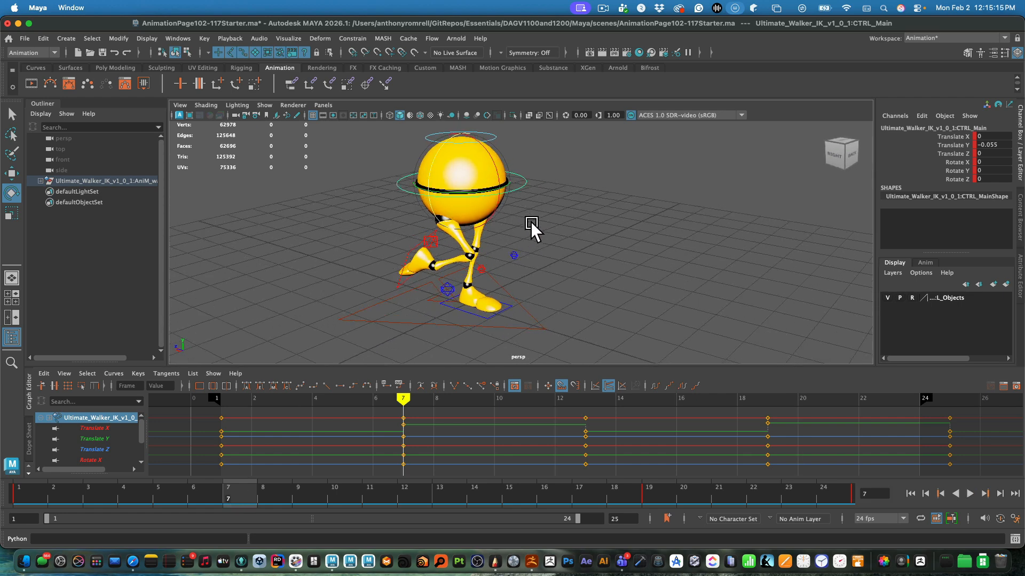
click(556, 144)
click(525, 182)
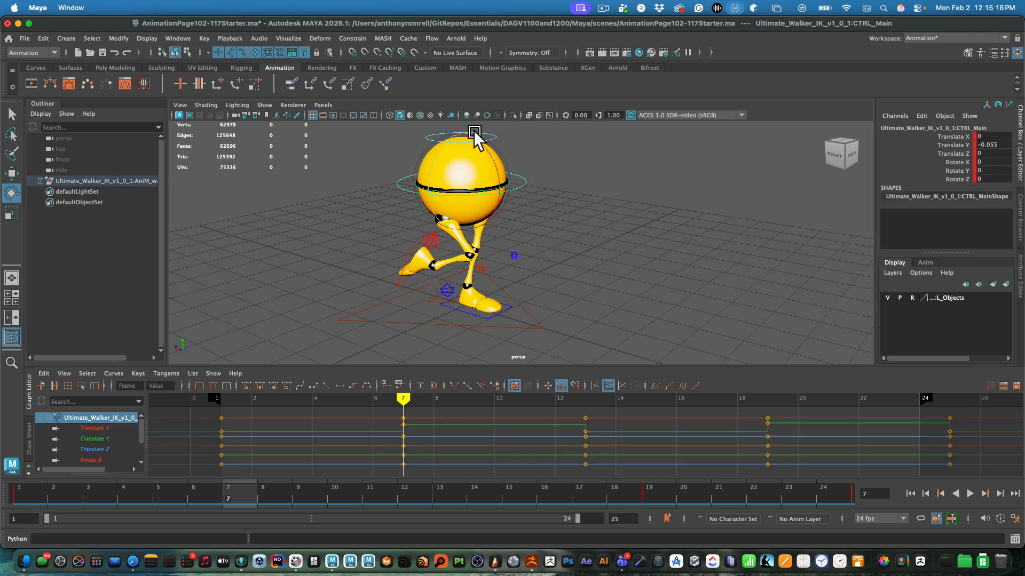
key(w)
drag(470, 137, 464, 161)
key(s)
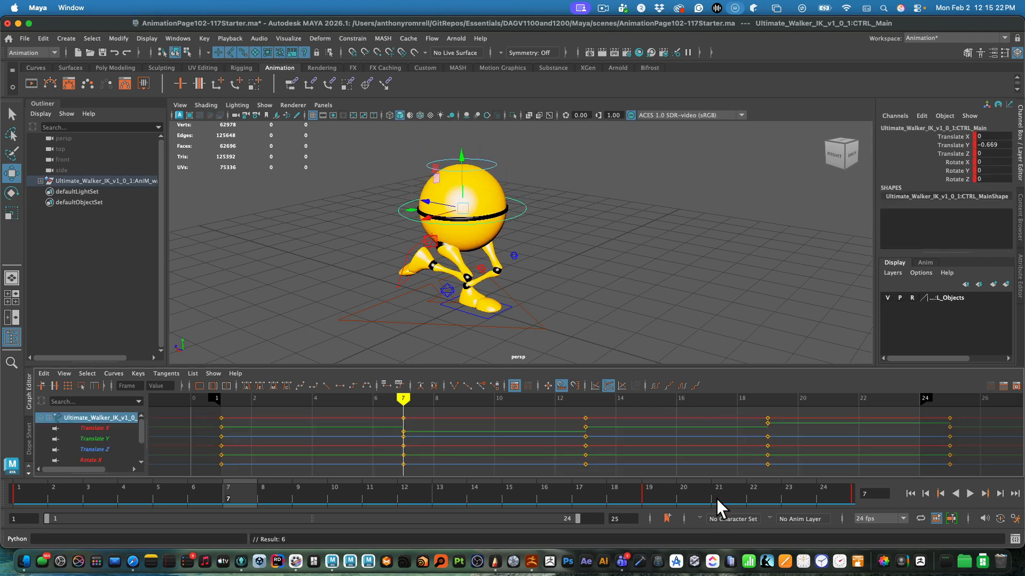
Step: Lower the main body control to about -0.715 in Translate Y at frame 19, and play back the walk cycle to check it
click(659, 499)
drag(467, 132, 462, 158)
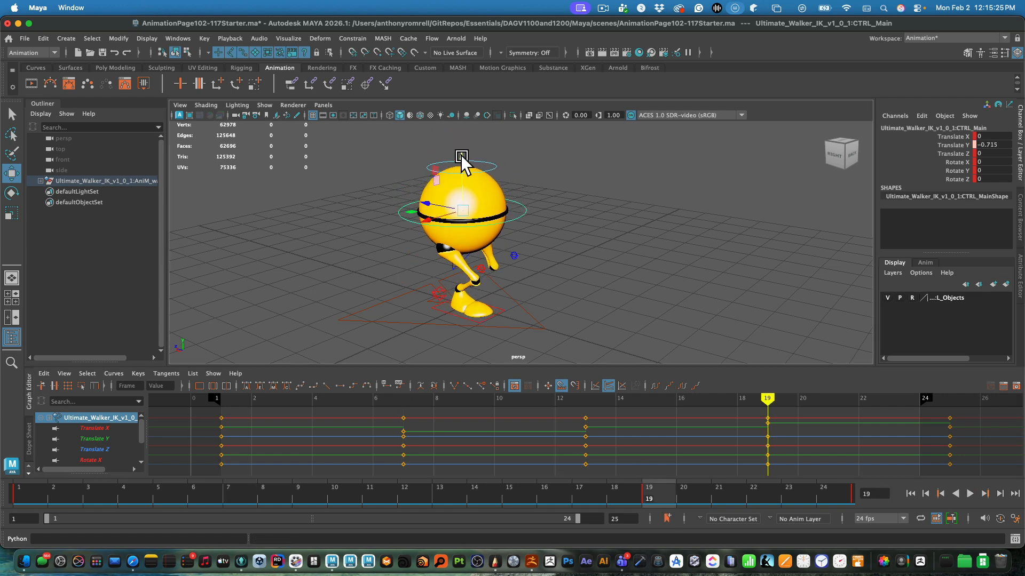
click(970, 494)
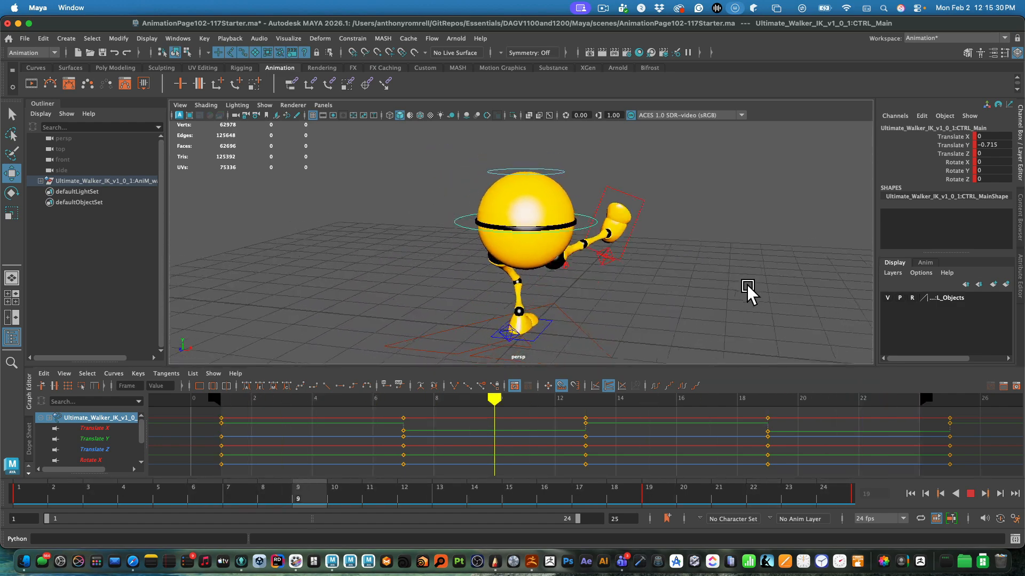
click(973, 494)
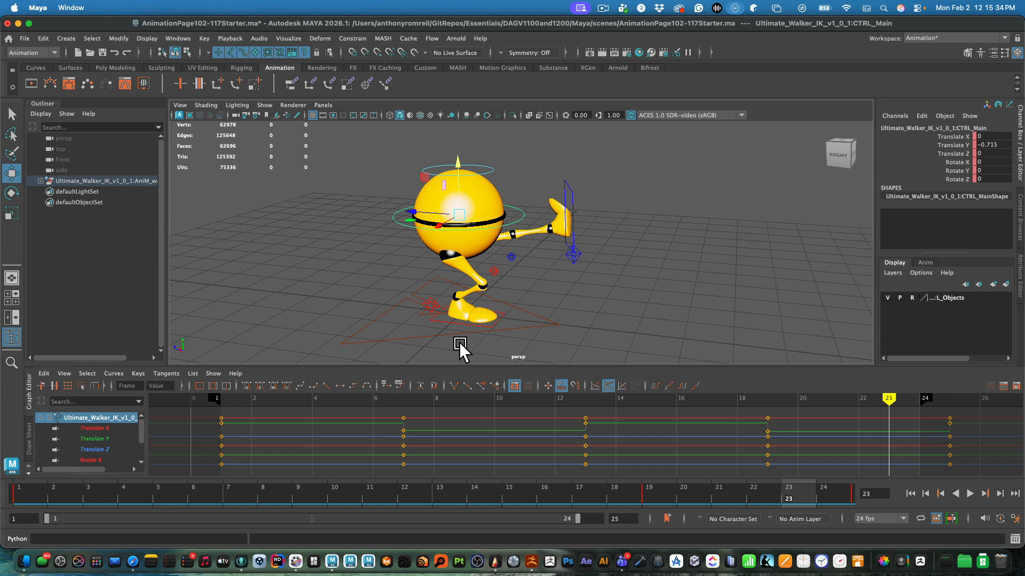
Step: Try swinging the left heel control outward at frame 22 to about 2.701 in Translate X and 70.575 in Rotate Y
alt+drag(609, 246, 555, 273)
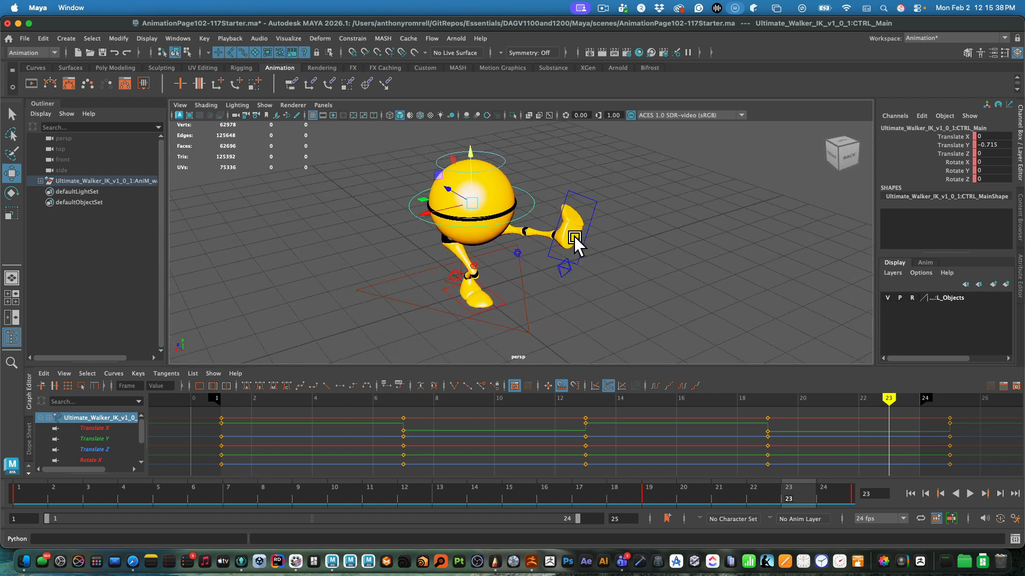
click(569, 273)
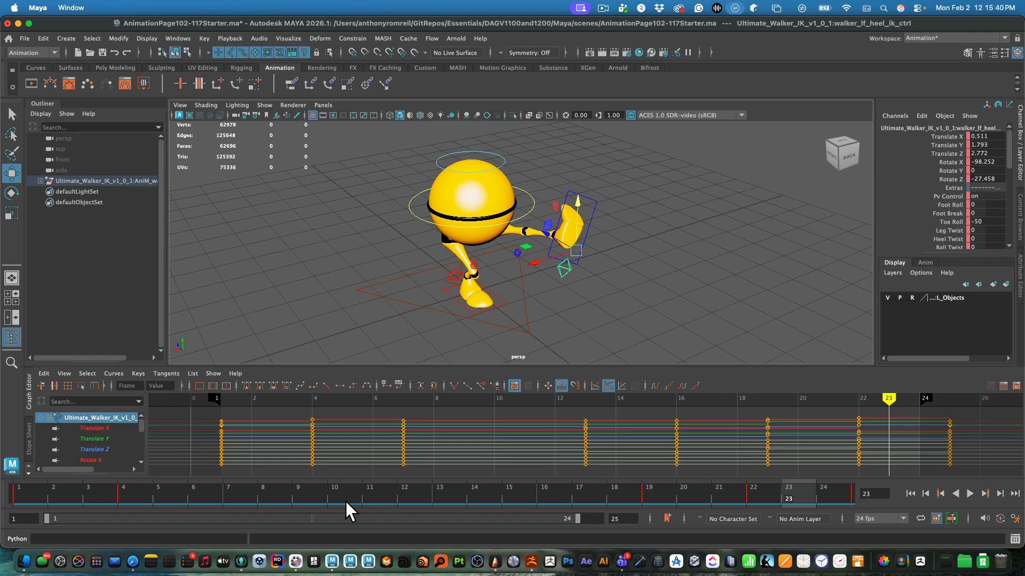
click(347, 498)
alt+drag(516, 330, 638, 294)
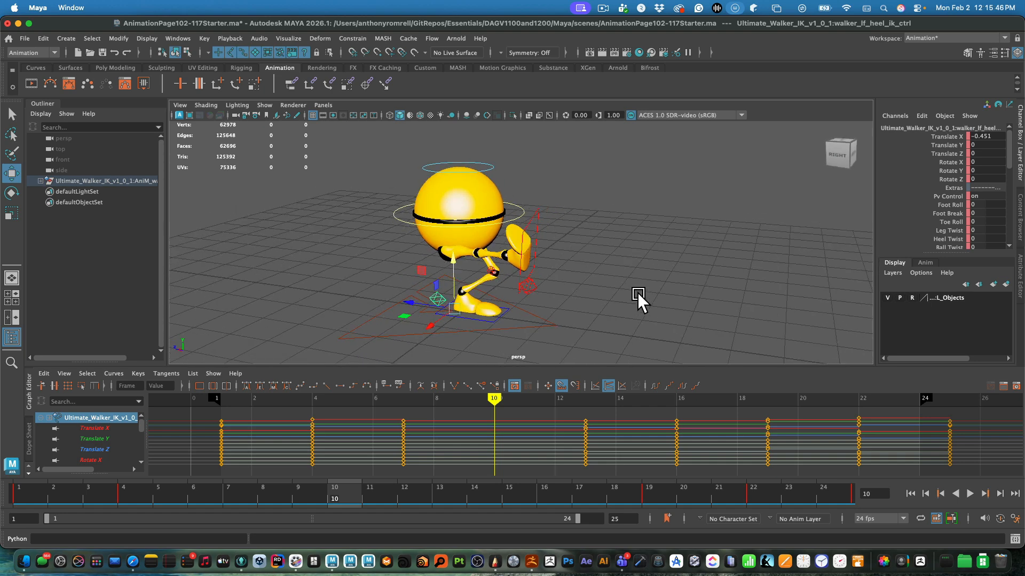
click(761, 496)
alt+drag(584, 295, 614, 310)
key(e)
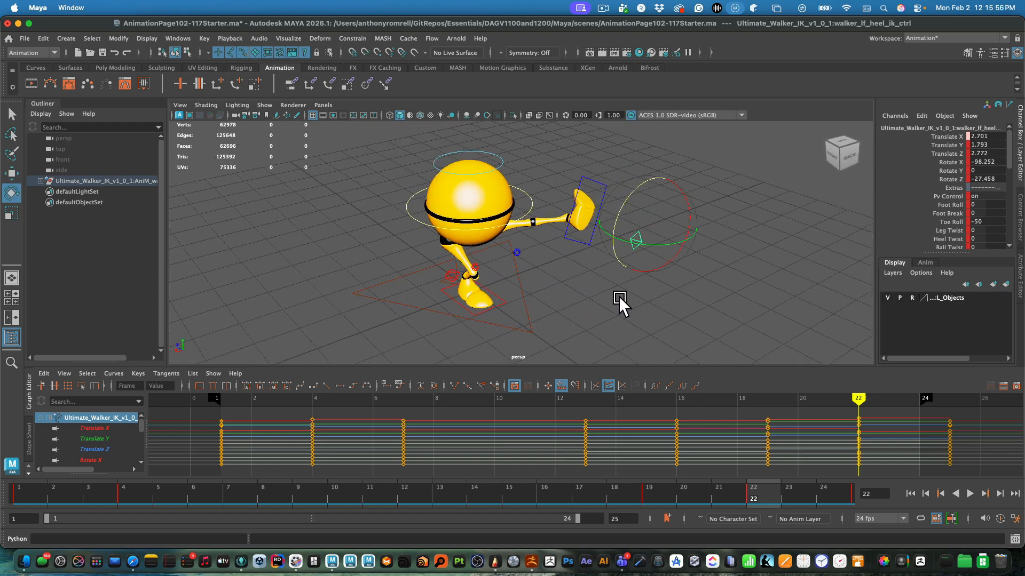
drag(654, 252, 703, 236)
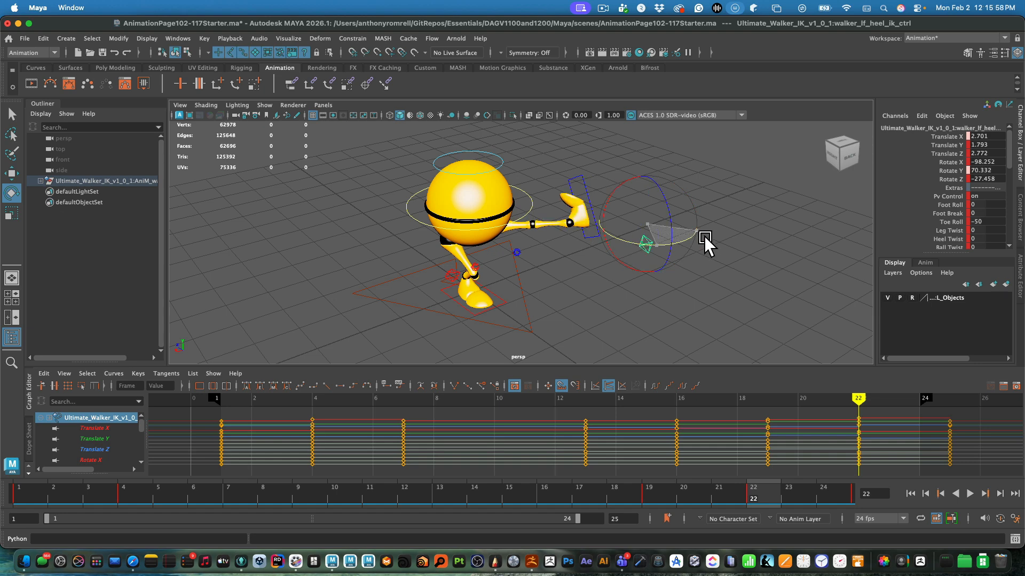
key(w)
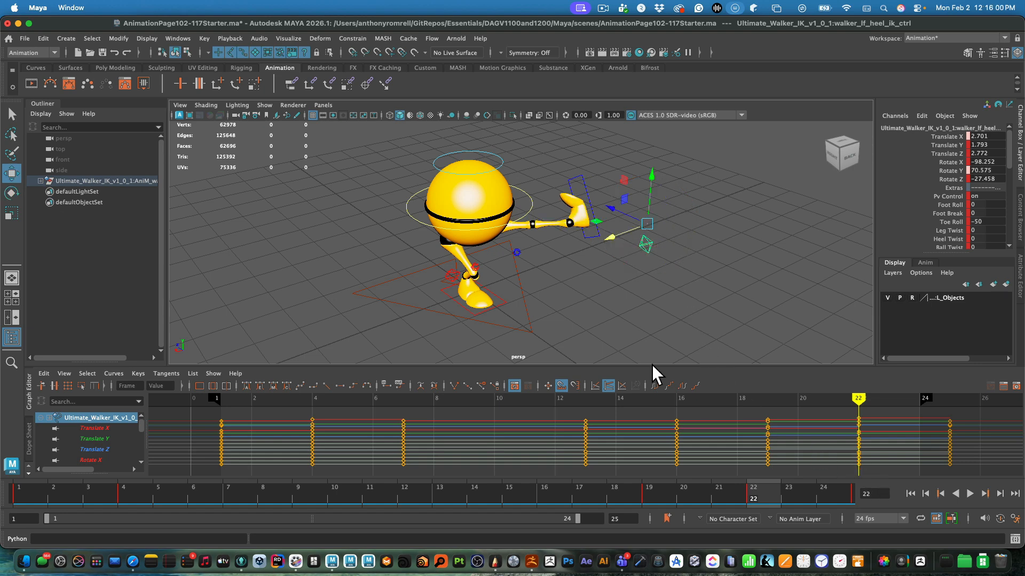
alt+drag(598, 321, 559, 287)
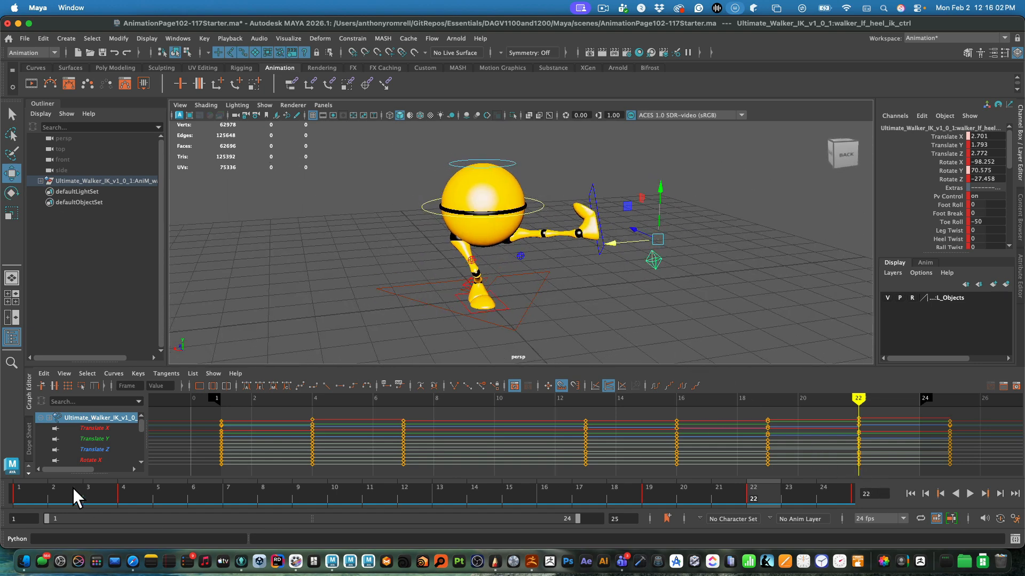
Step: Play back the walk cycle with nothing selected to check the left leg's swing, and stop playback
click(971, 494)
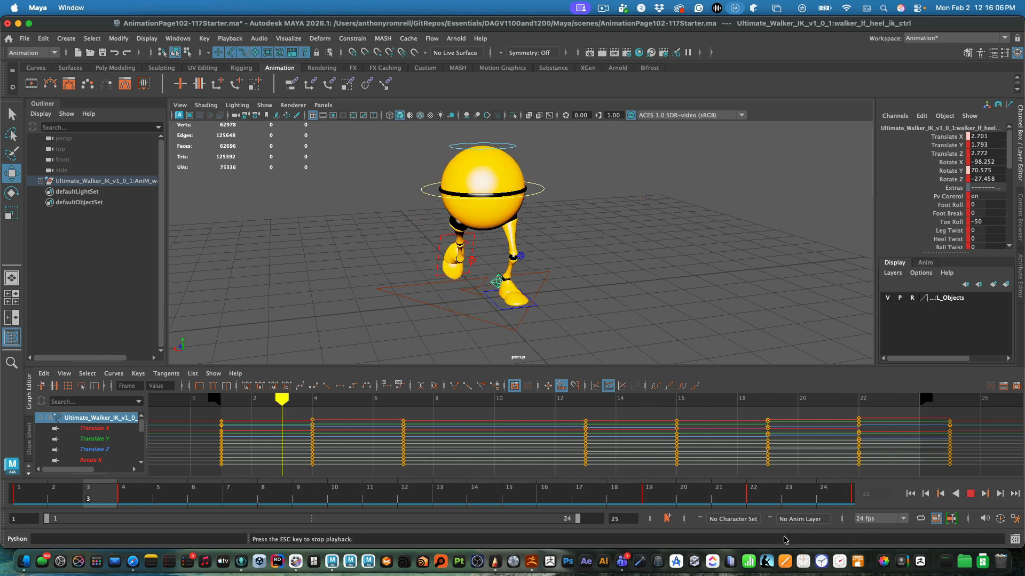
click(637, 305)
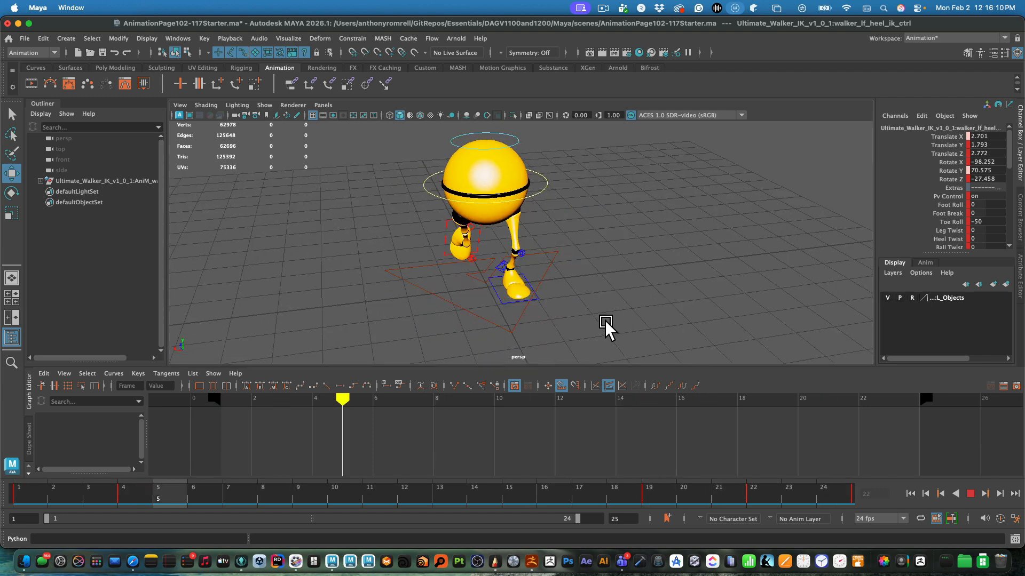
click(969, 494)
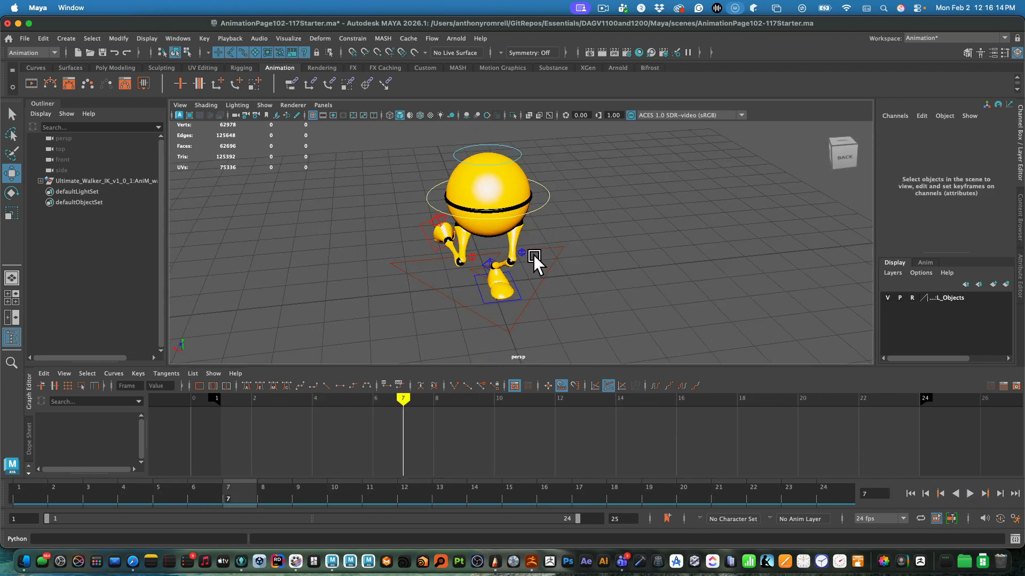
Step: Move the left heel control to about 1.57 in Translate X, rotate it to about 41.133 in Rotate Y, and key it at frame 22
click(533, 257)
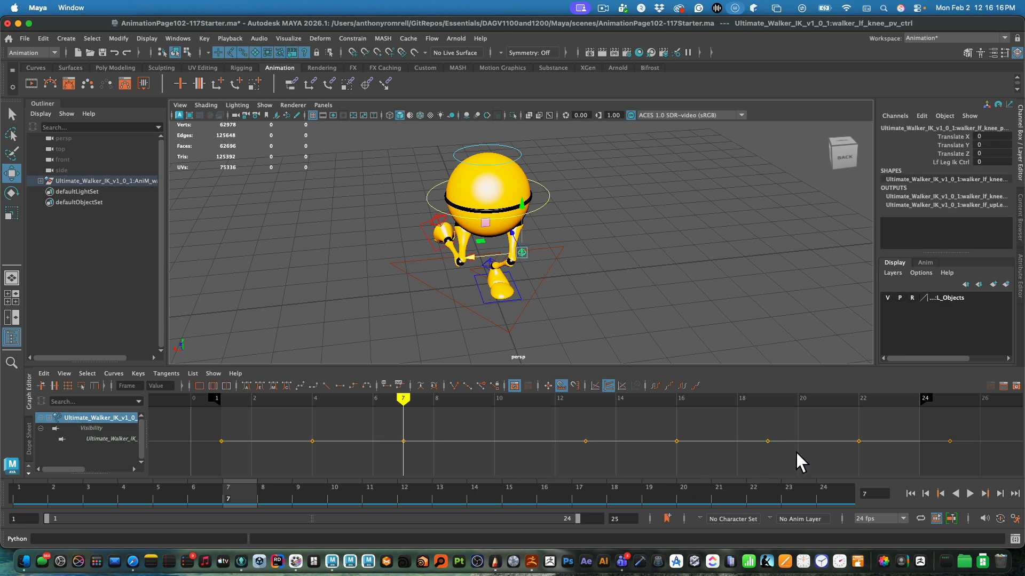
drag(730, 503, 772, 499)
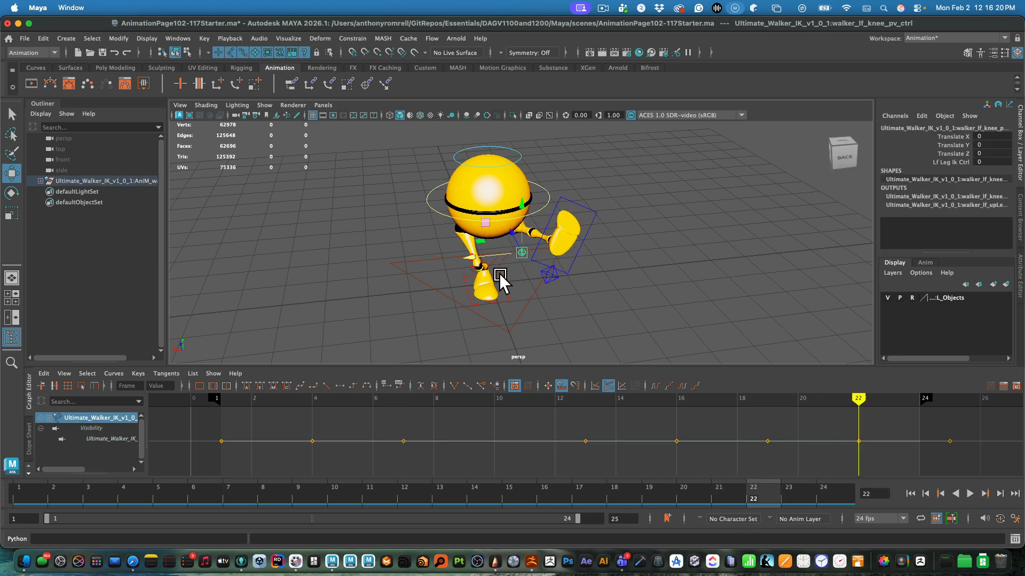
click(556, 280)
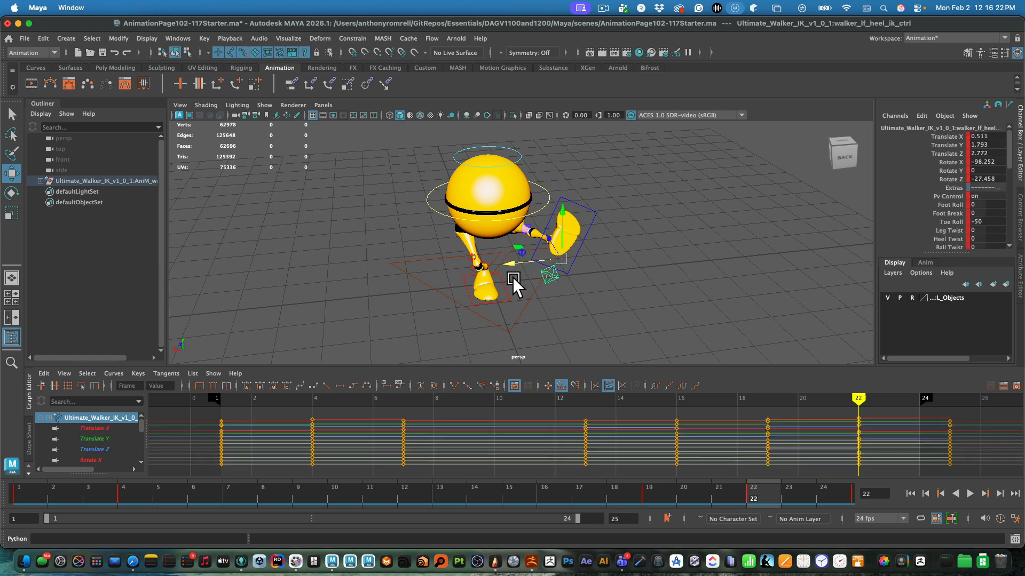
drag(519, 266, 571, 260)
key(e)
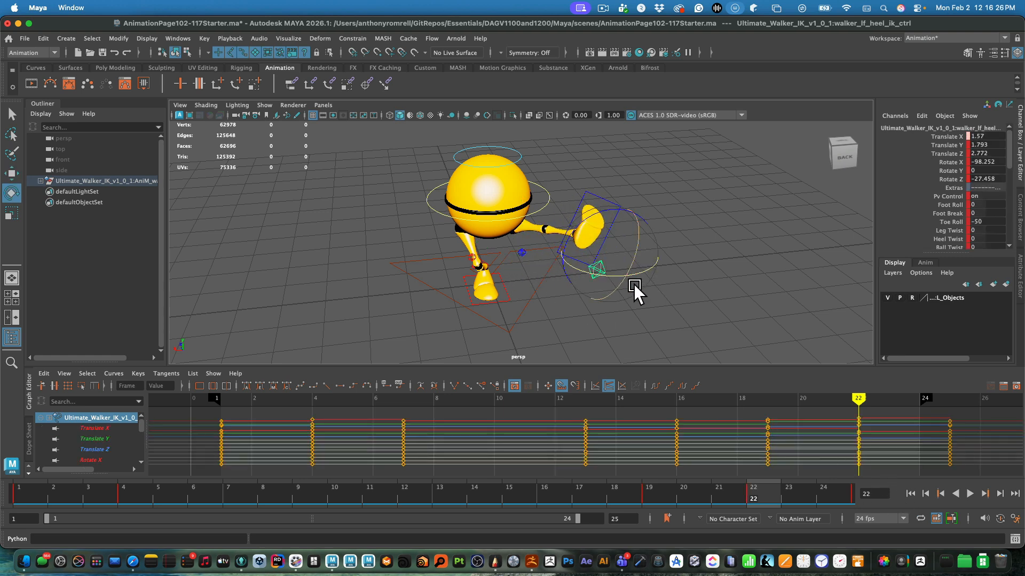
drag(634, 284, 652, 274)
key(s)
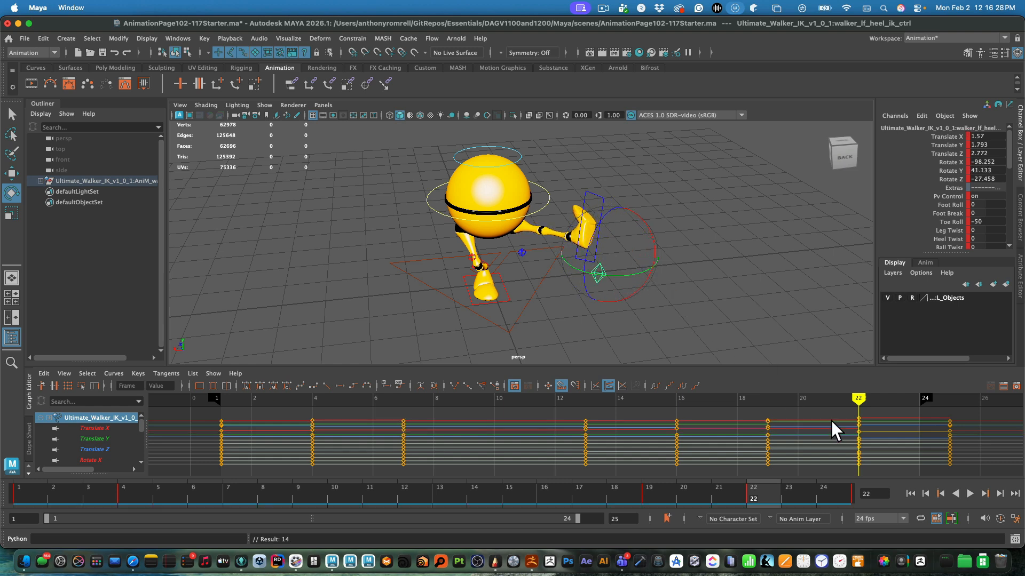
Step: Play back the outward left foot swing, stop, and compare the right foot's poses at frames 7 and 10
click(971, 496)
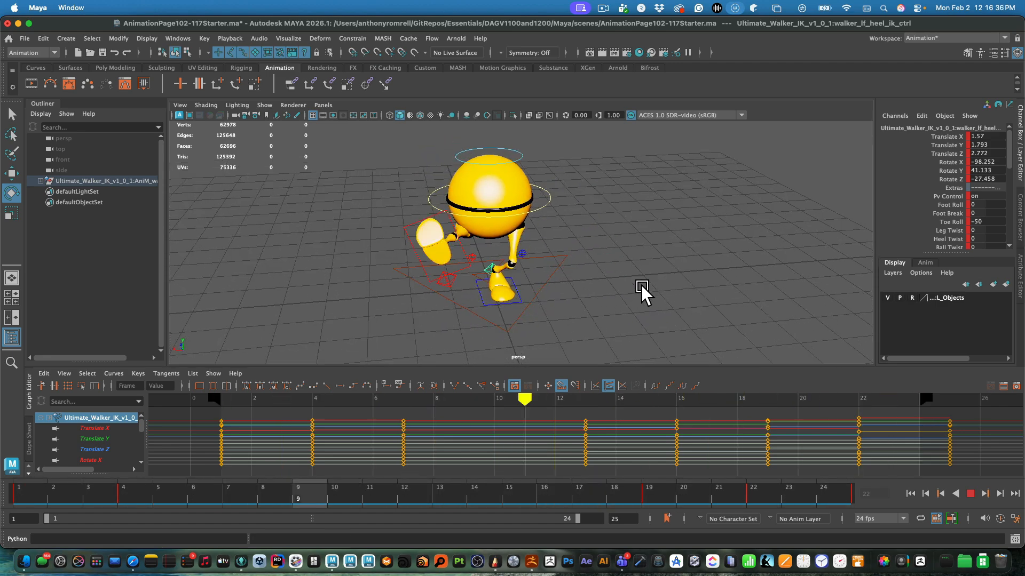
click(969, 493)
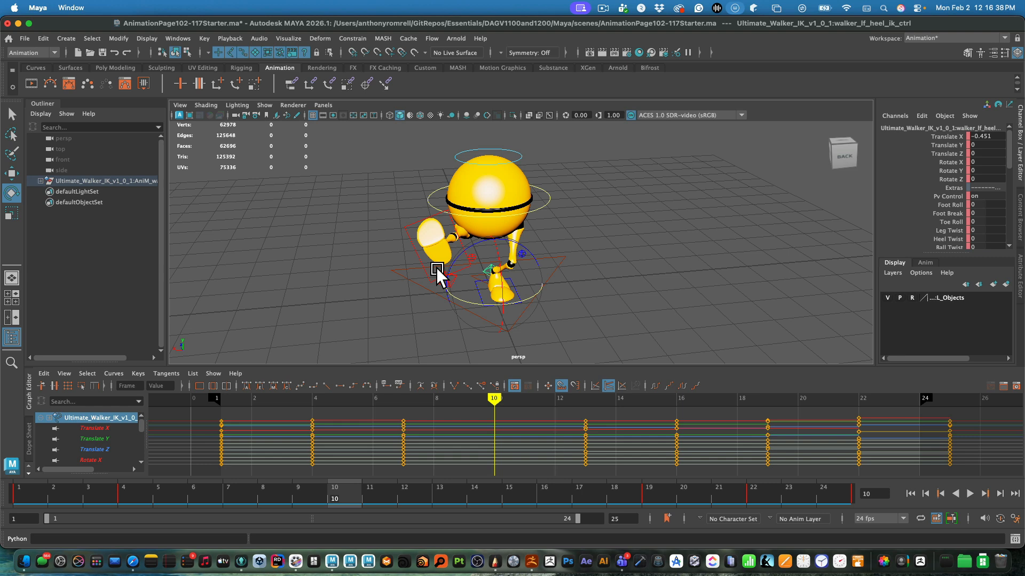
click(230, 497)
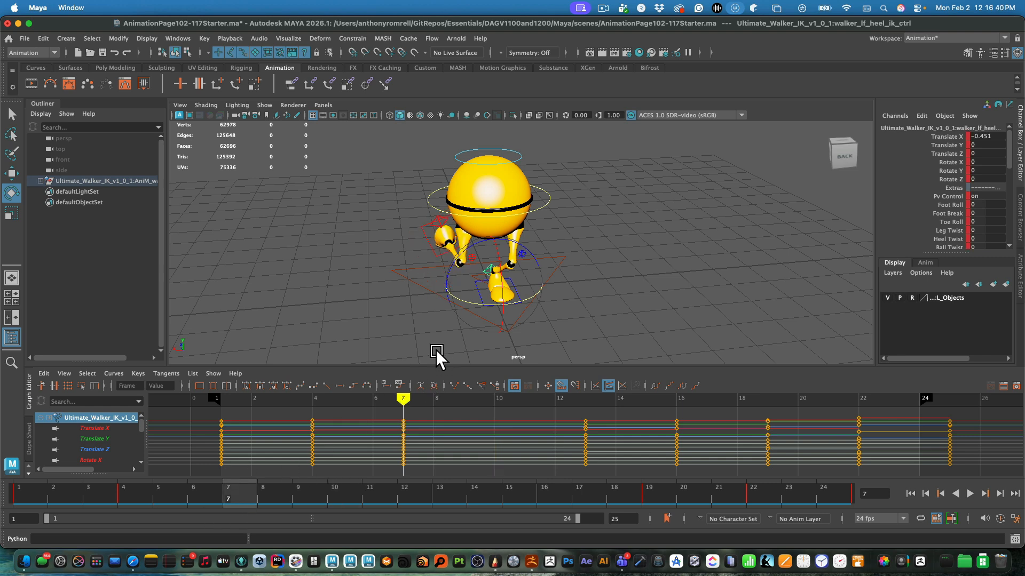
click(348, 500)
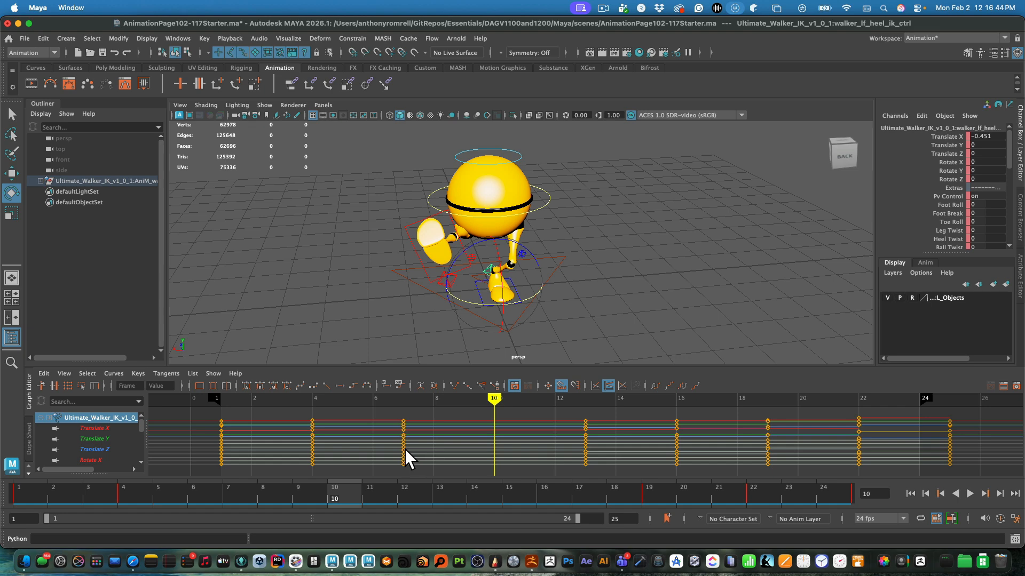
Step: Swing the right heel control outward at frame 10 to about -2.42 in Translate X and -50.981 in Rotate Y
alt+drag(578, 302, 433, 305)
click(432, 306)
click(448, 273)
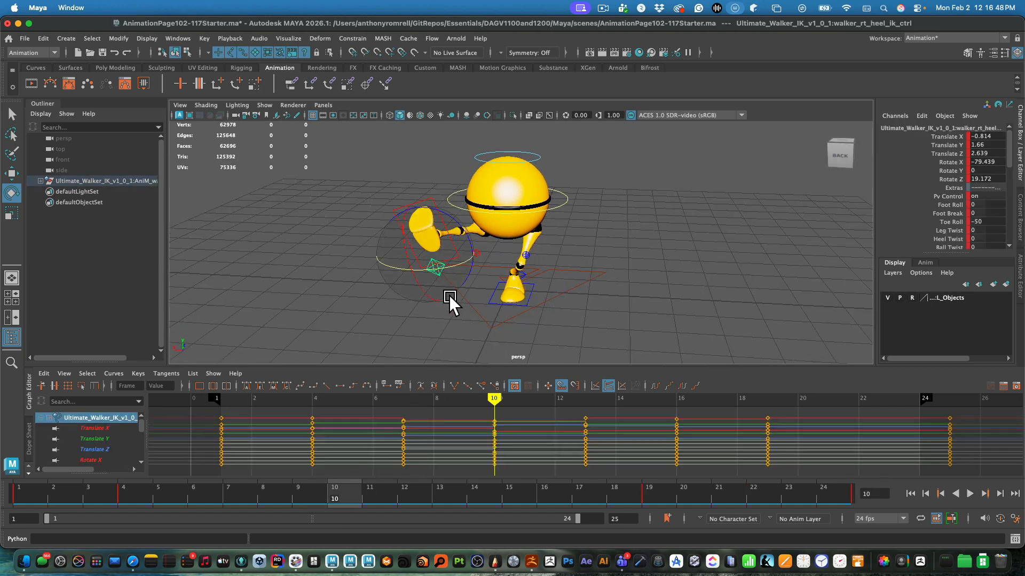
drag(467, 270, 422, 286)
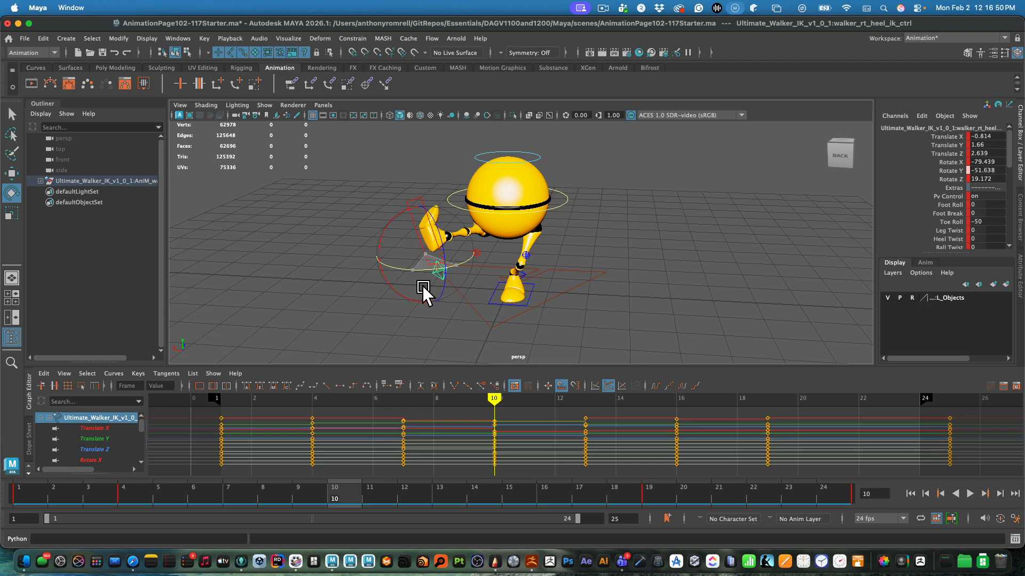
key(w)
drag(389, 252, 497, 305)
Step: Play back the walk cycle from the side to check both feet's outward swing, stop playback, and clear the selection
alt+drag(681, 338, 587, 308)
click(974, 498)
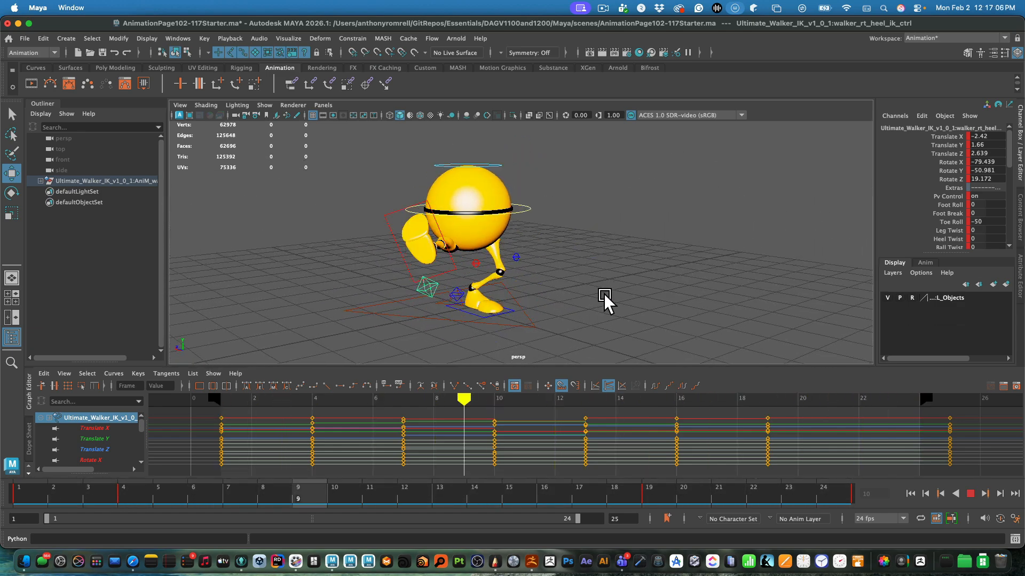
key(Escape)
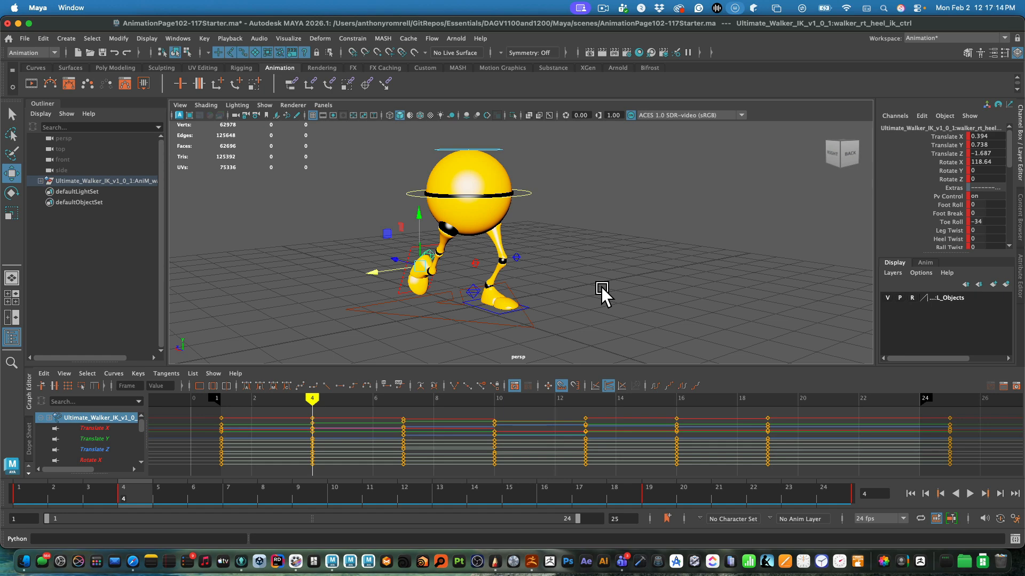
click(601, 287)
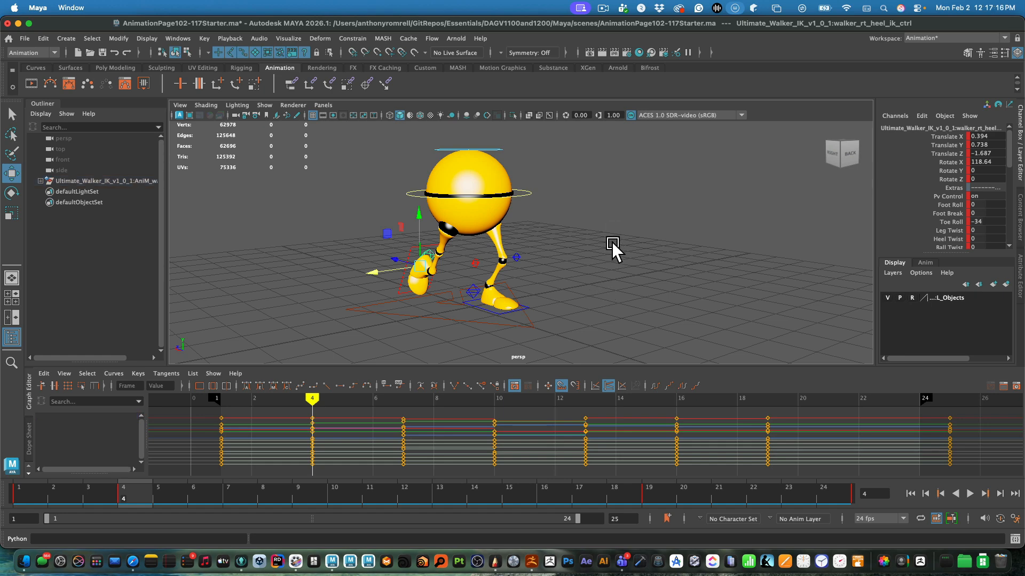